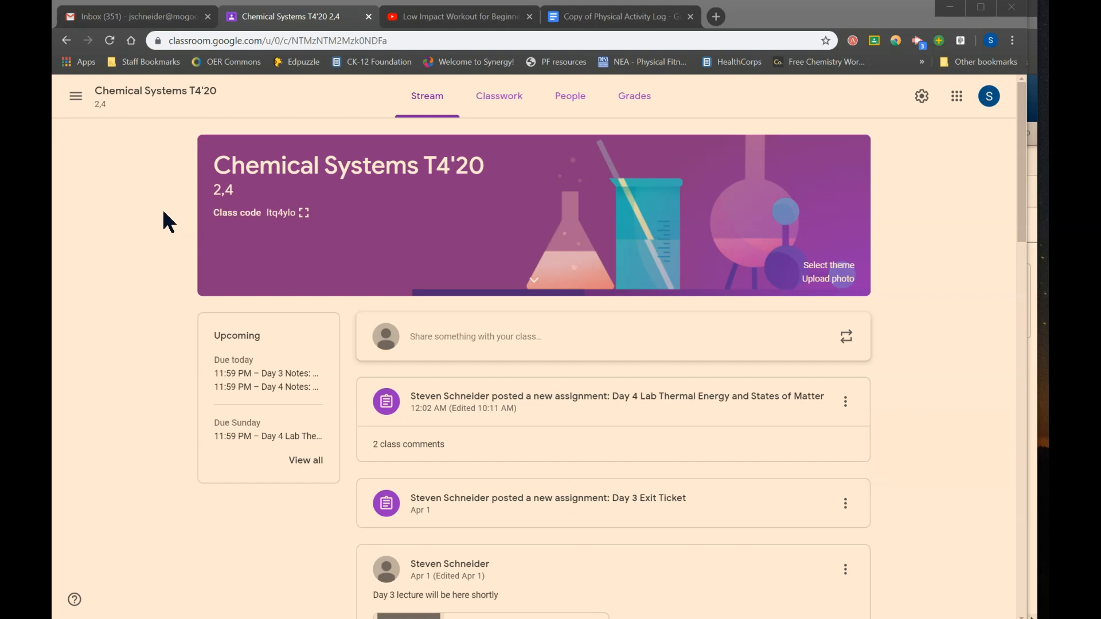
- Expand the Day 4 Lab Thermal Energy and States of Matter assignment in the class's Week 1 classwork
left_click(491, 99)
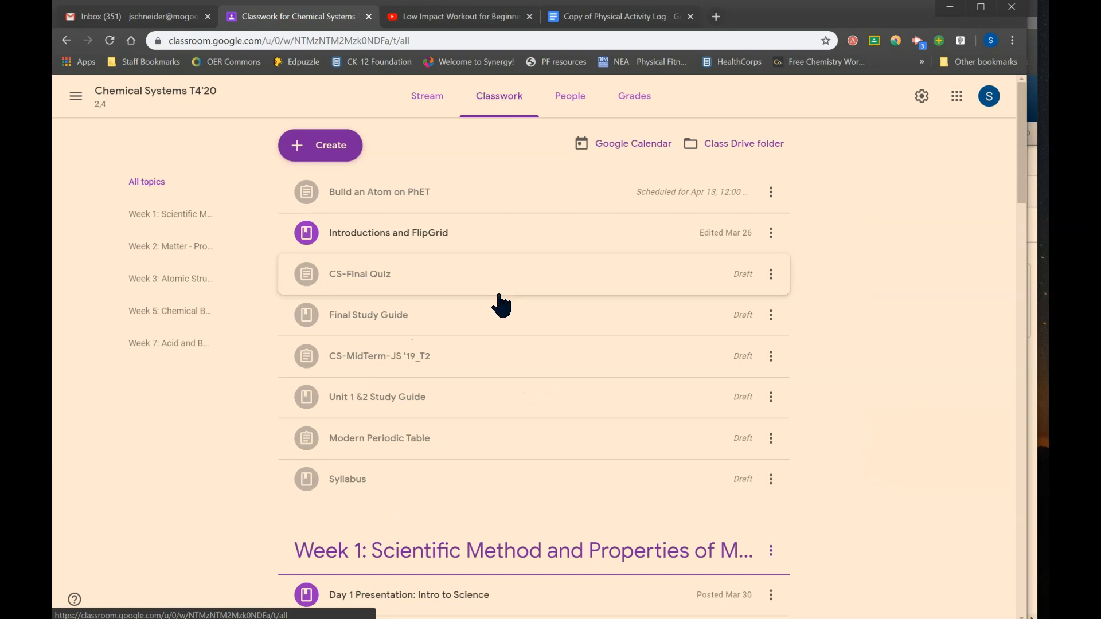
scroll(496, 303, "down", 6)
scroll(503, 305, "down", 3)
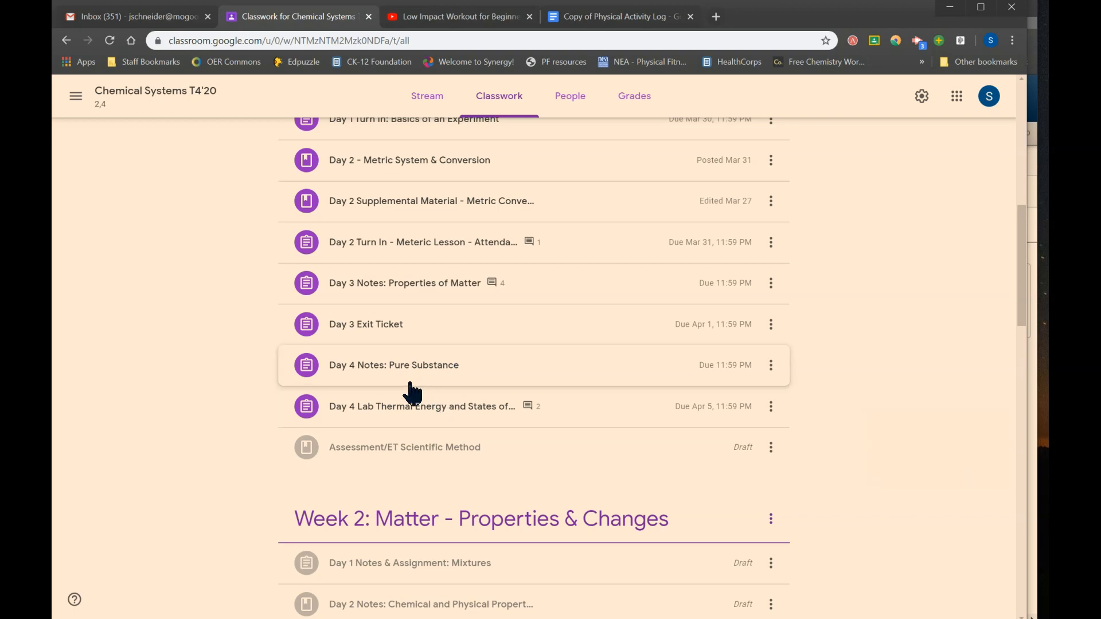
left_click(426, 408)
scroll(406, 490, "down", 1)
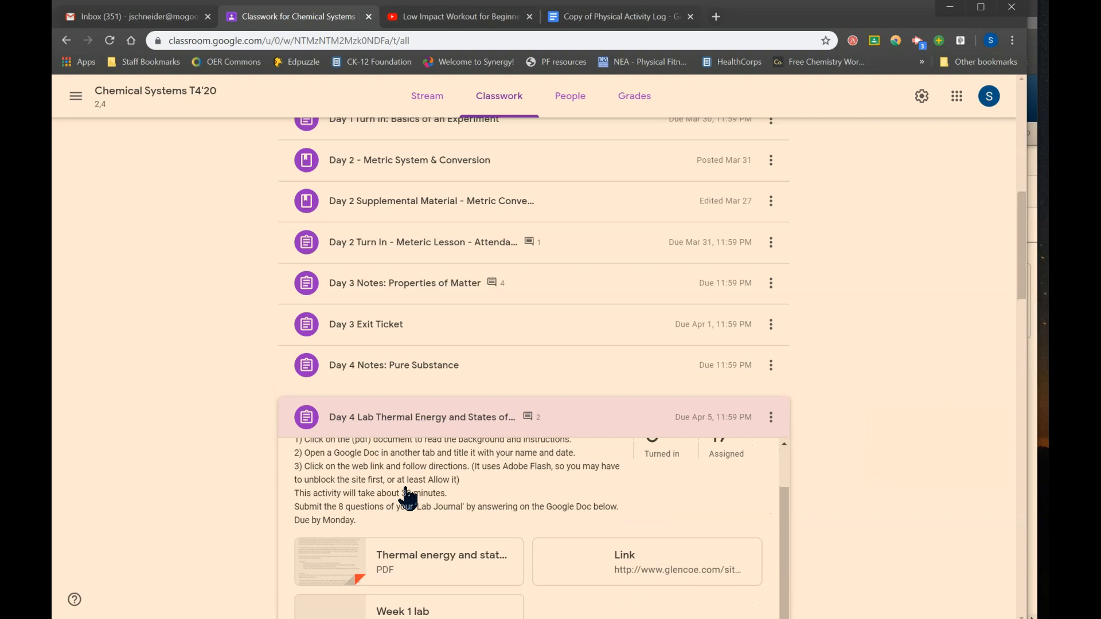
- Read through both pages of the assignment's attached thermal energy PDF and close it
scroll(229, 443, "down", 3)
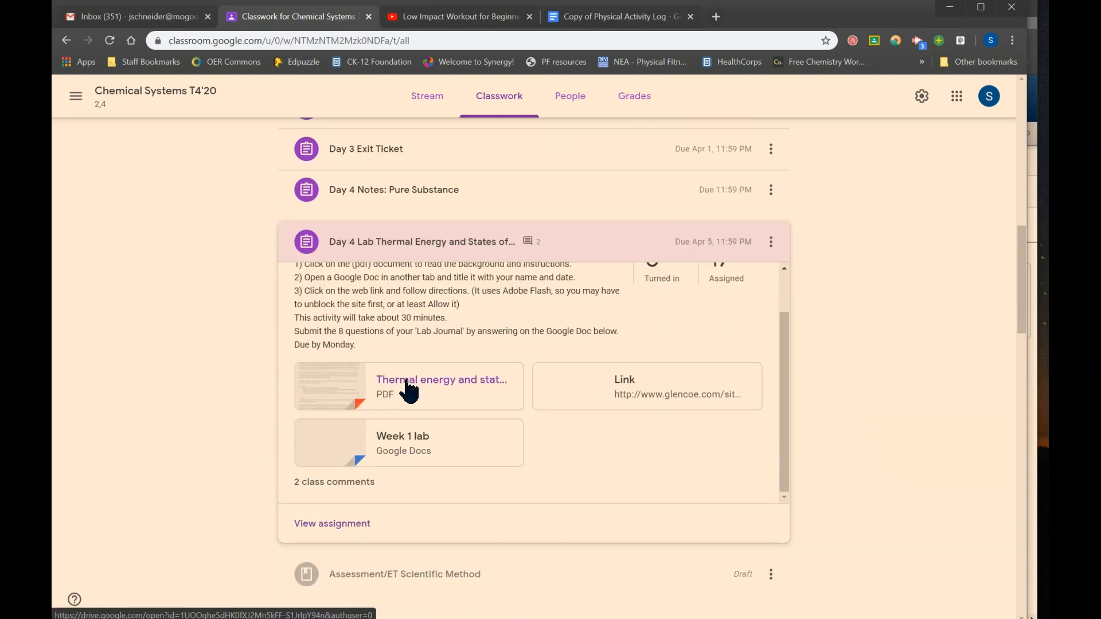
left_click(407, 385)
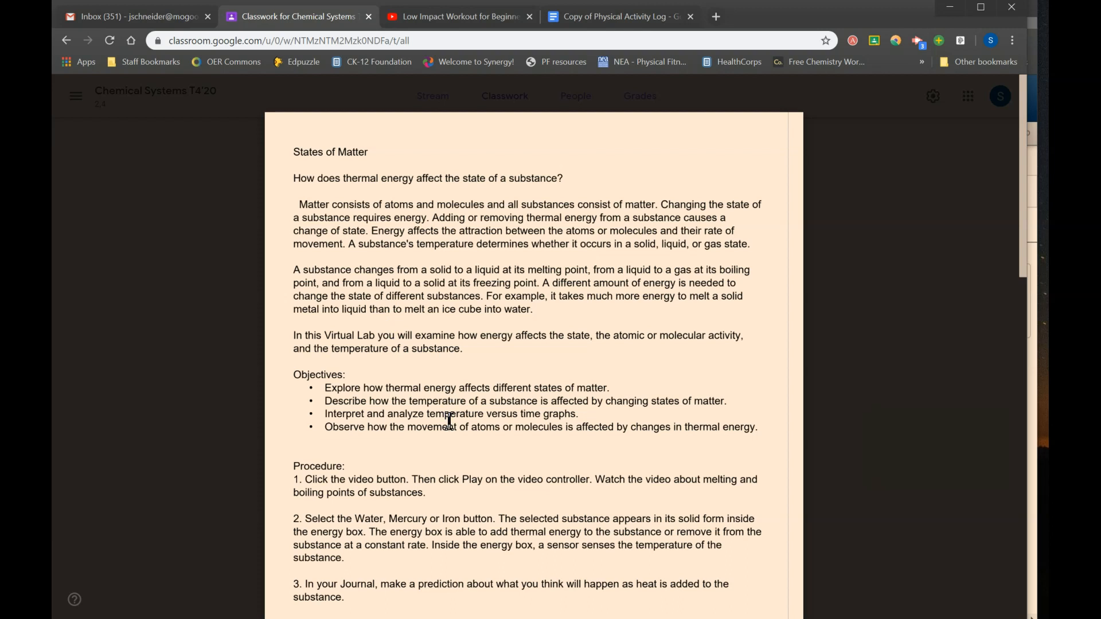
scroll(450, 422, "down", 1)
scroll(449, 421, "down", 3)
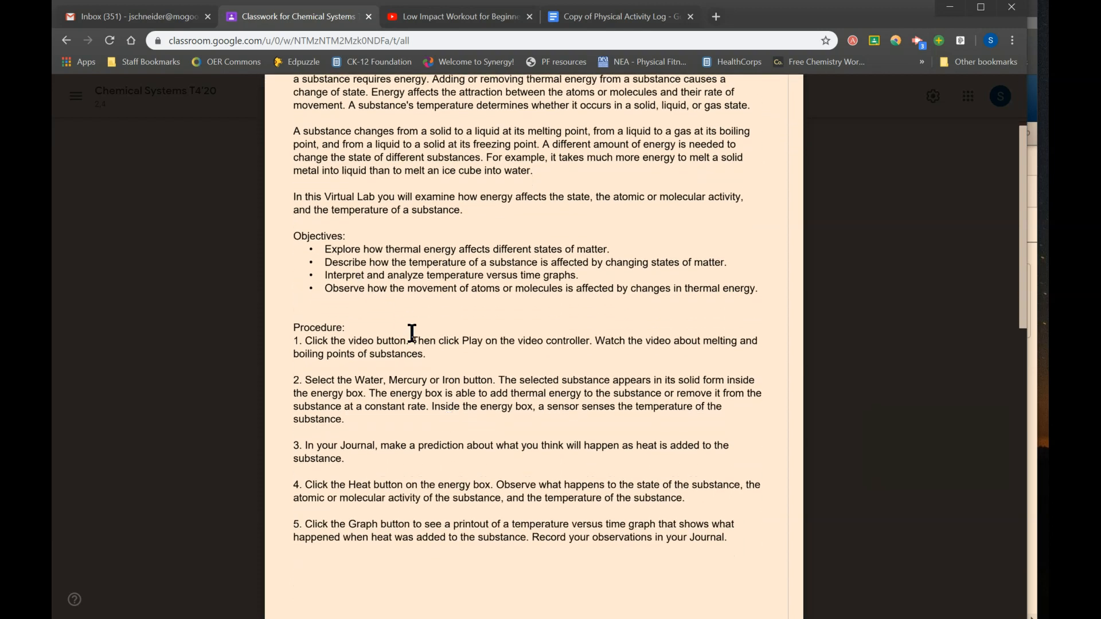
scroll(414, 465, "down", 4)
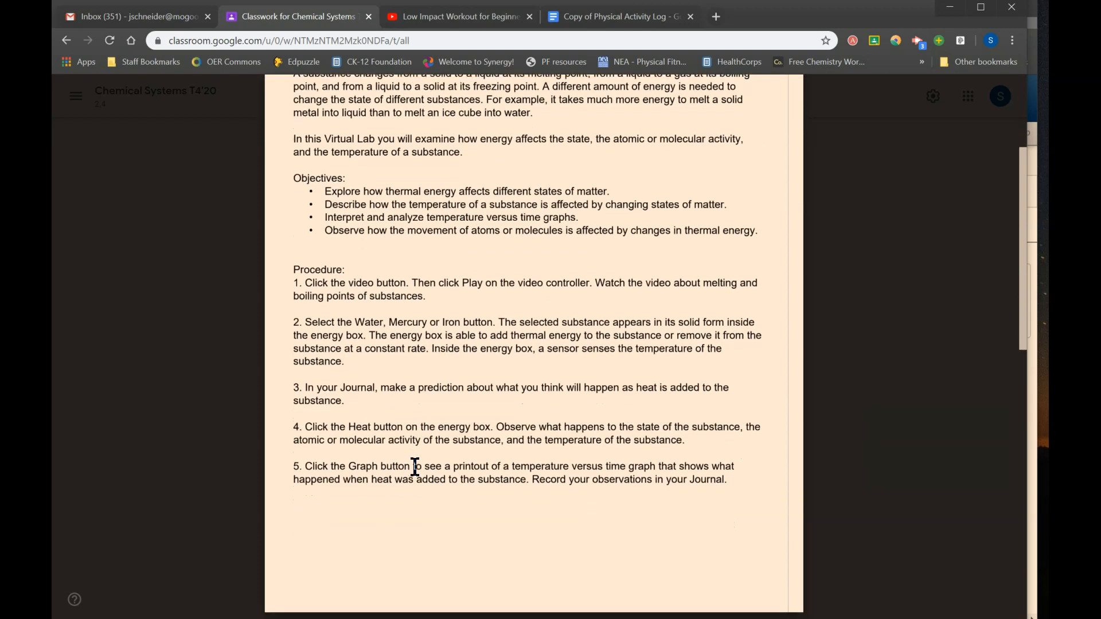
scroll(415, 466, "down", 7)
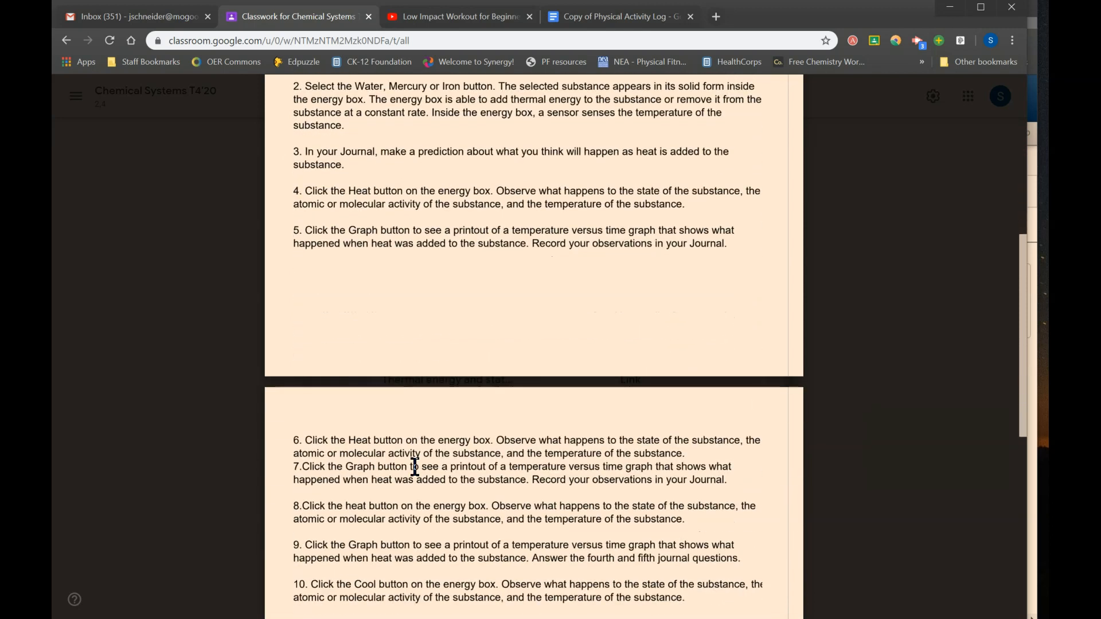
scroll(415, 466, "down", 3)
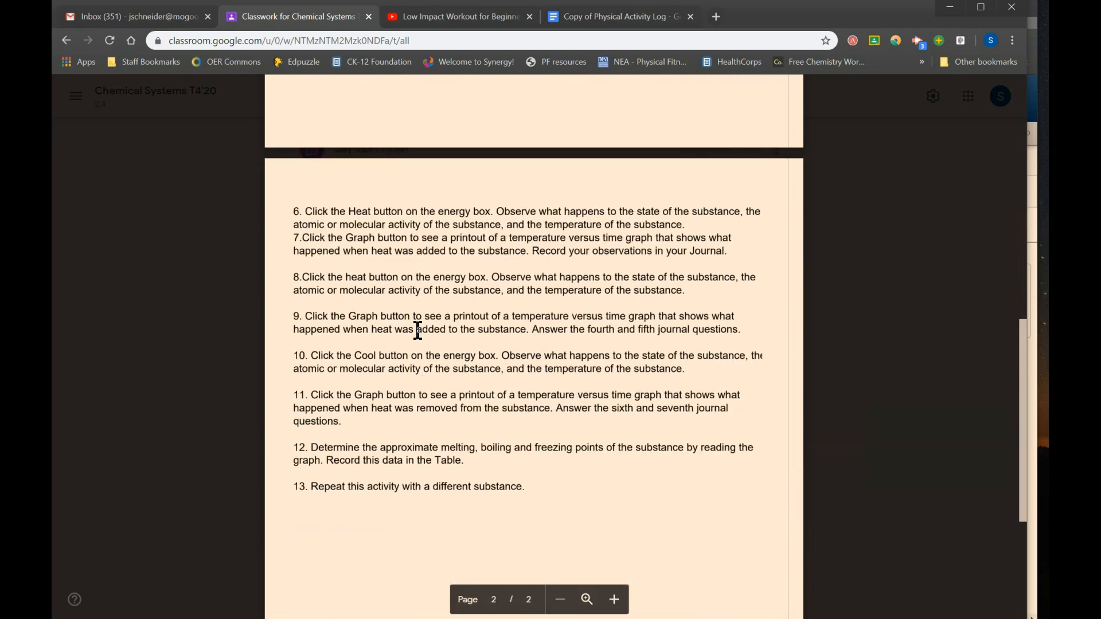
scroll(417, 330, "up", 2)
scroll(418, 329, "up", 15)
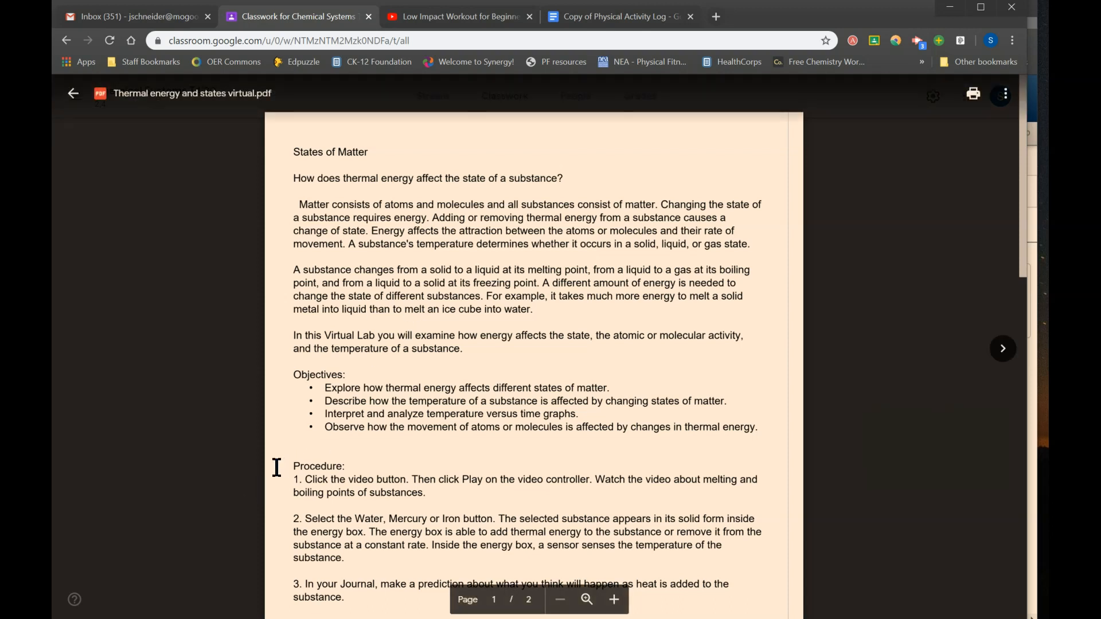
left_click(145, 310)
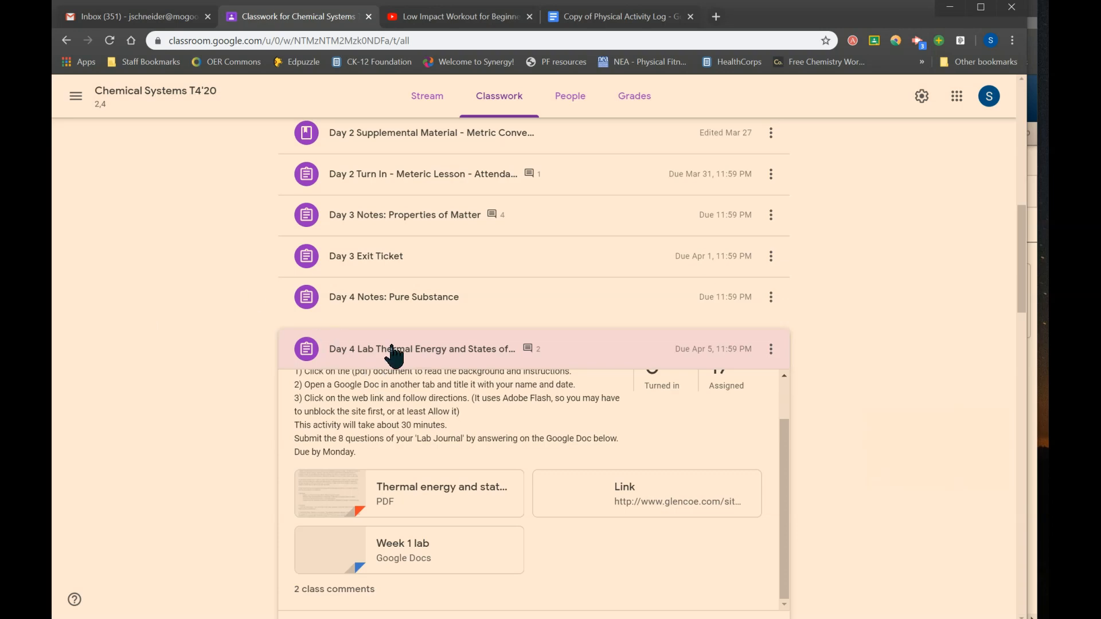
- Open the Glencoe virtual lab website linked in the Day 4 Lab assignment
scroll(394, 355, "down", 2)
scroll(390, 292, "up", 2)
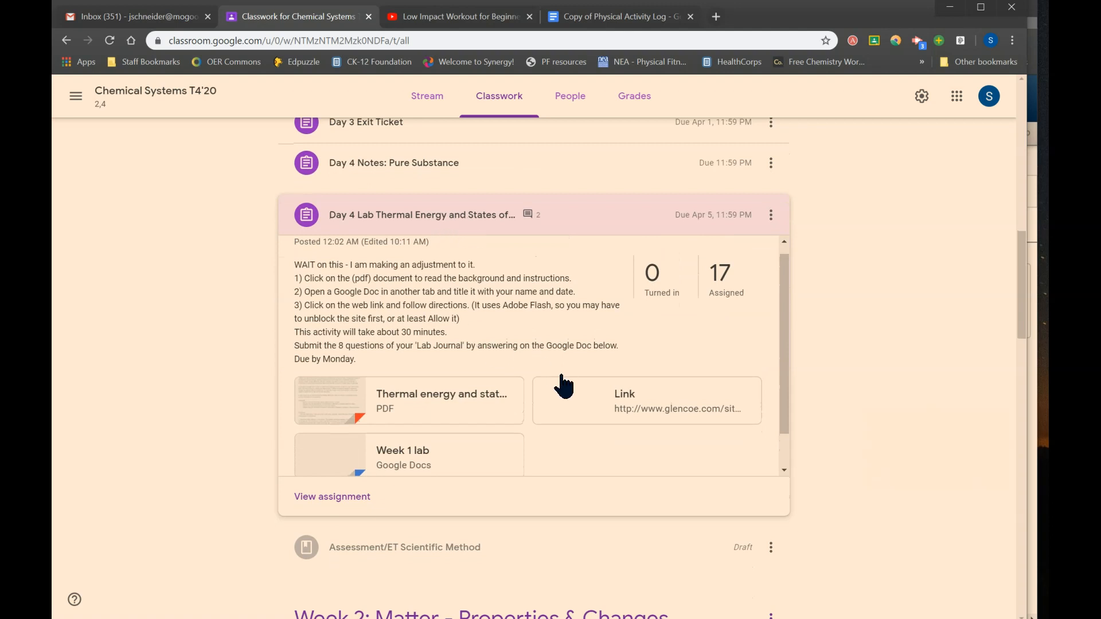
left_click(629, 402)
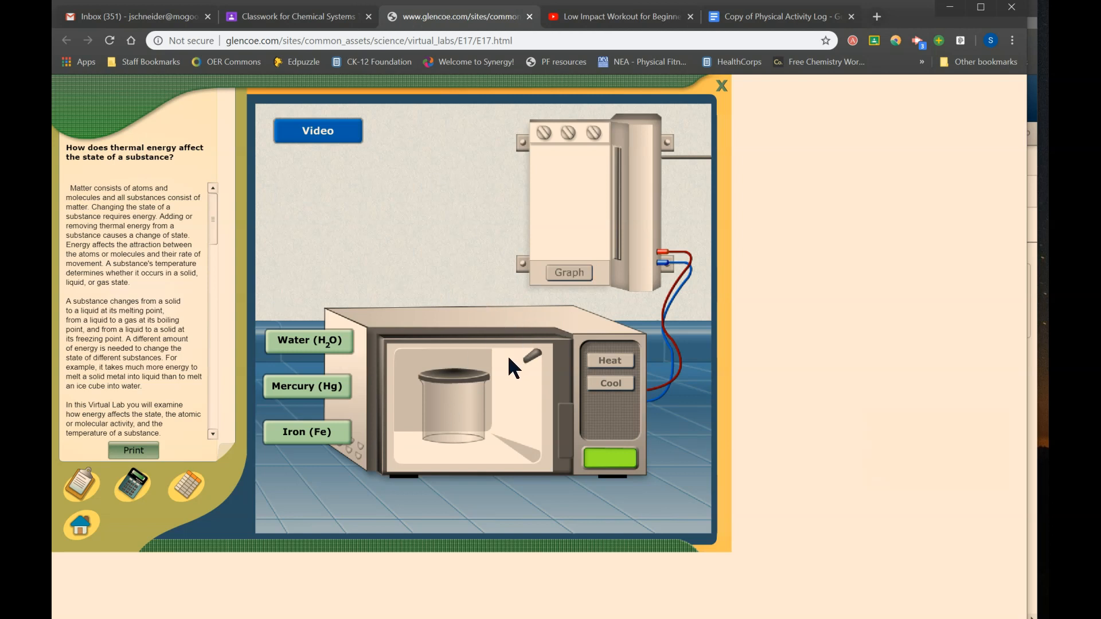
left_click(1008, 40)
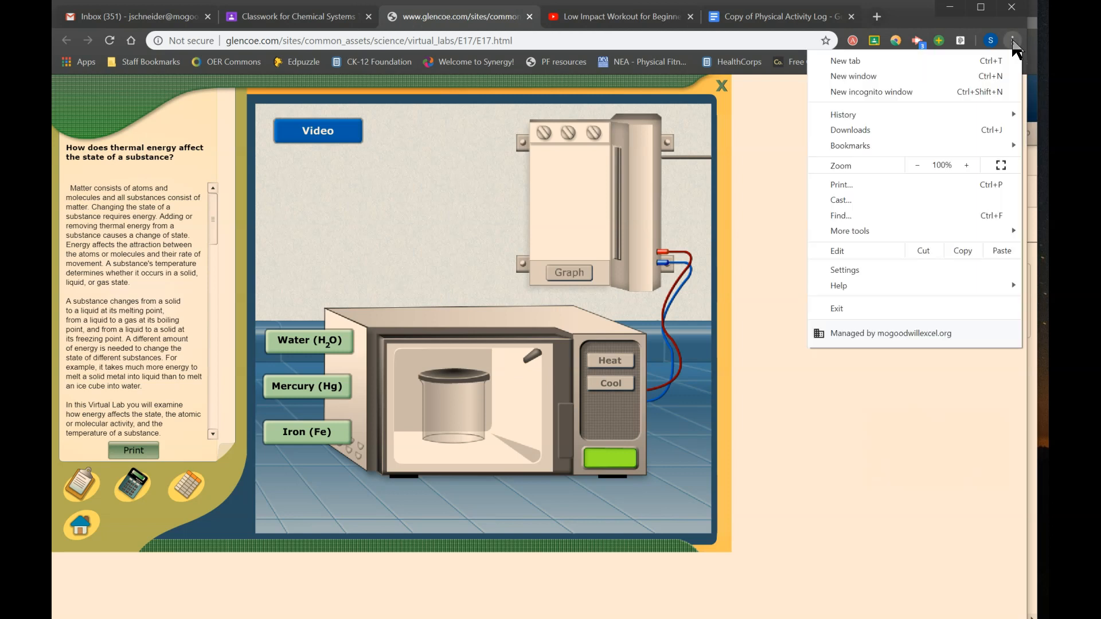
left_click(782, 280)
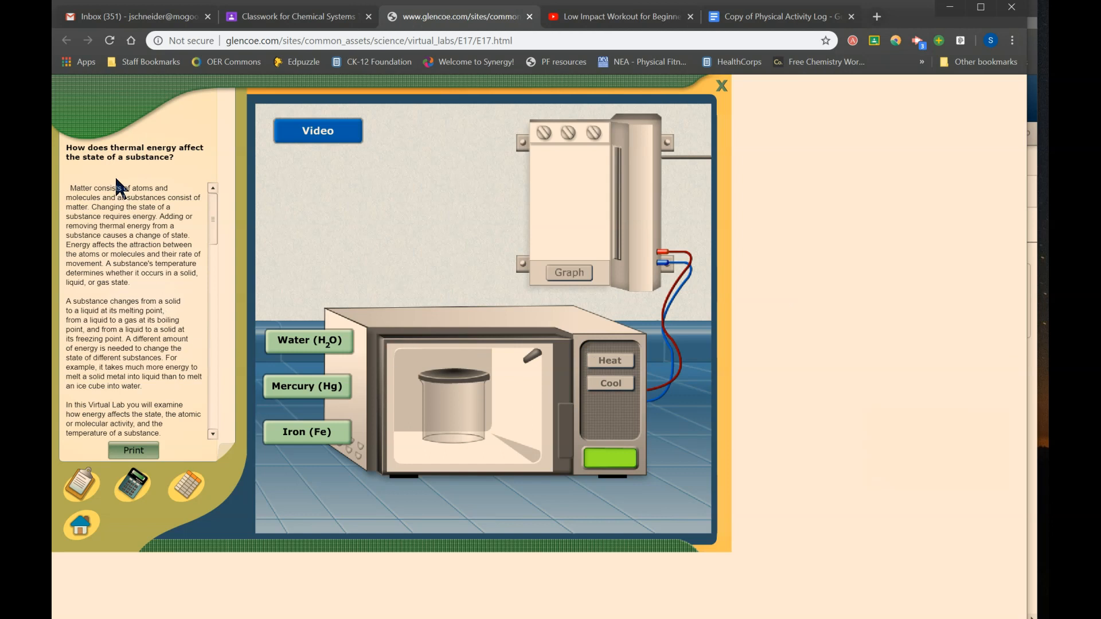
- Compare the virtual lab's background text with the Day 4 Lab directions in Classroom, ending on the virtual lab page
mouse_move(212, 208)
left_mouse_down()
mouse_move(213, 425)
mouse_move(212, 191)
left_mouse_up()
left_click(305, 22)
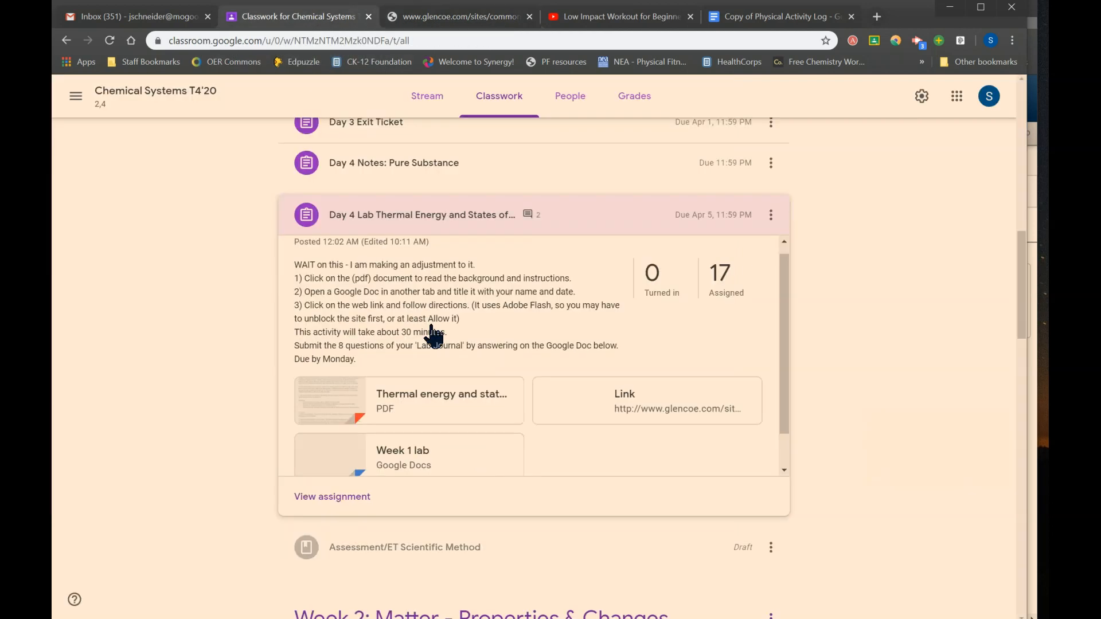
left_click(448, 23)
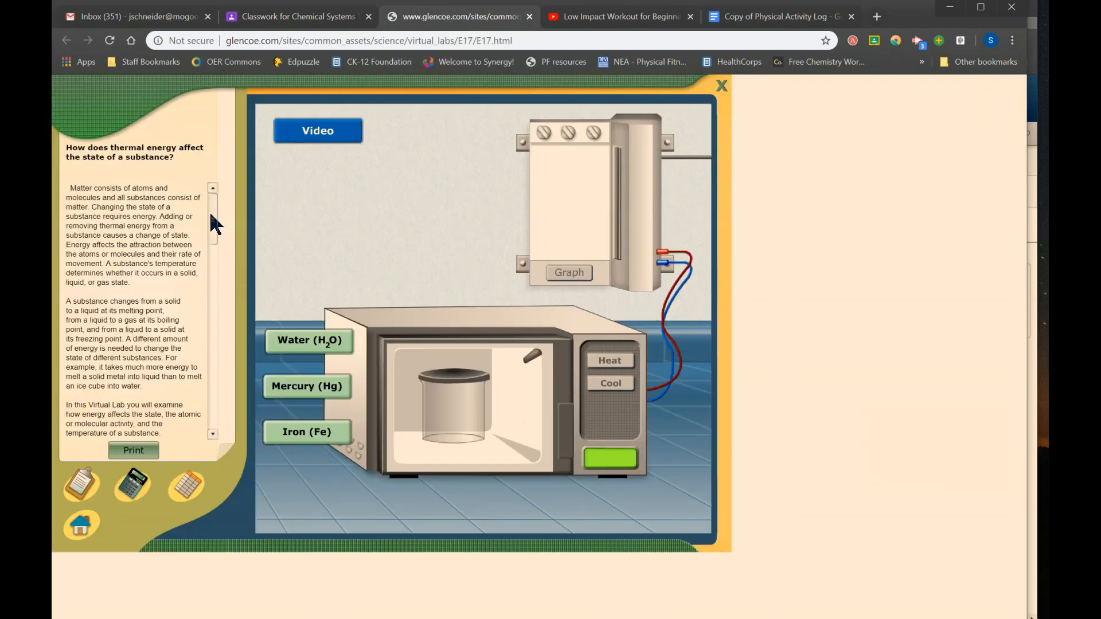
left_click_drag(213, 217, 212, 194)
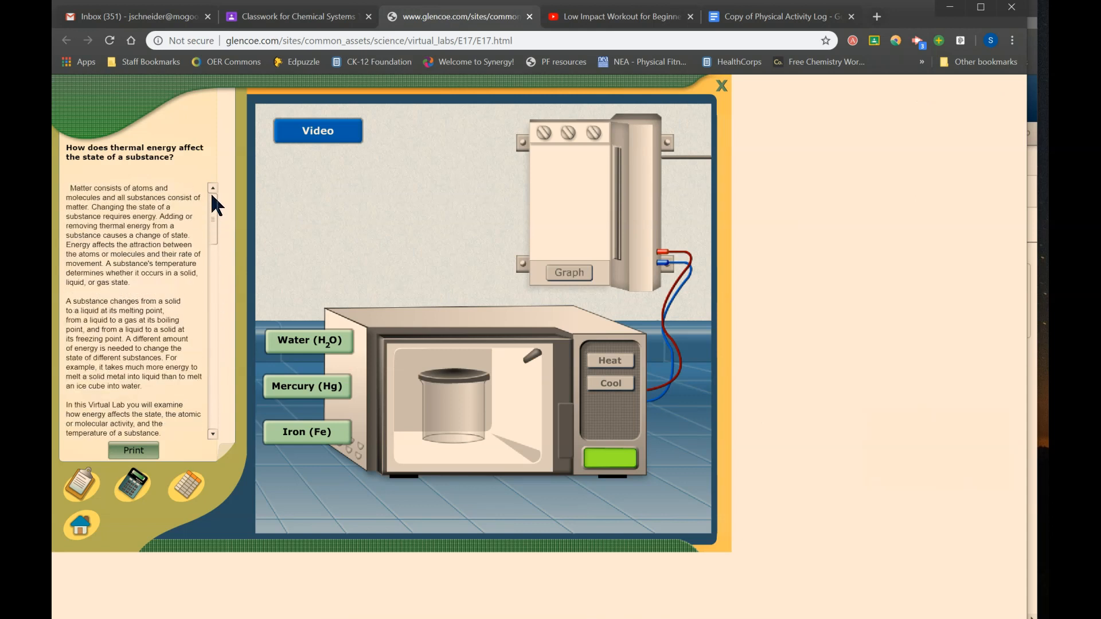
- Play the virtual lab's introductory video and raise the system volume
left_click(325, 135)
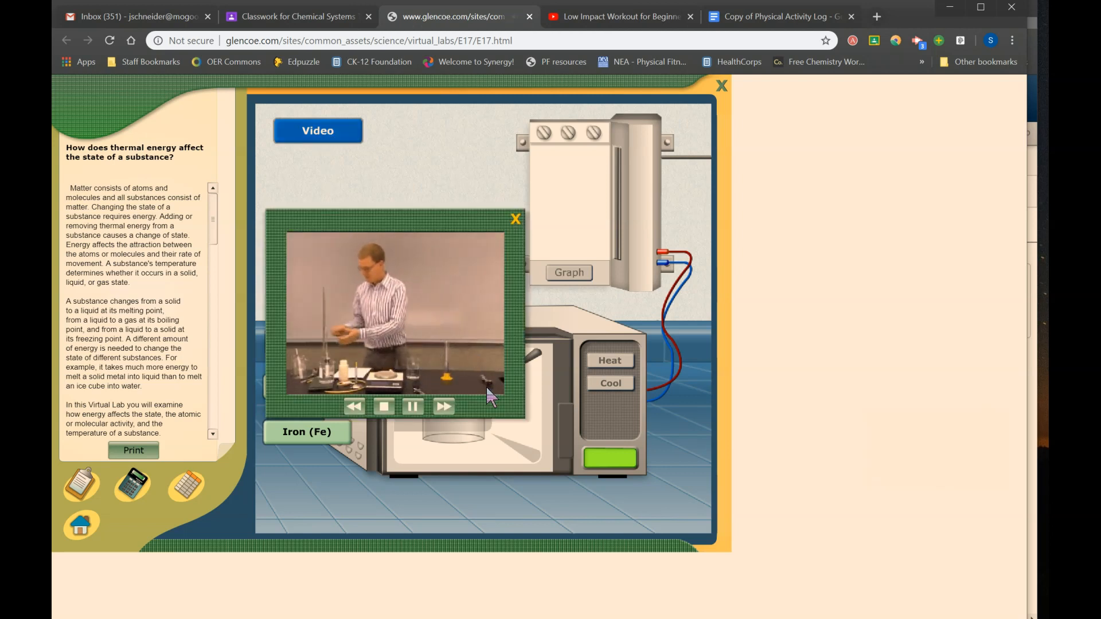
key("XF86AudioLowerVolume")
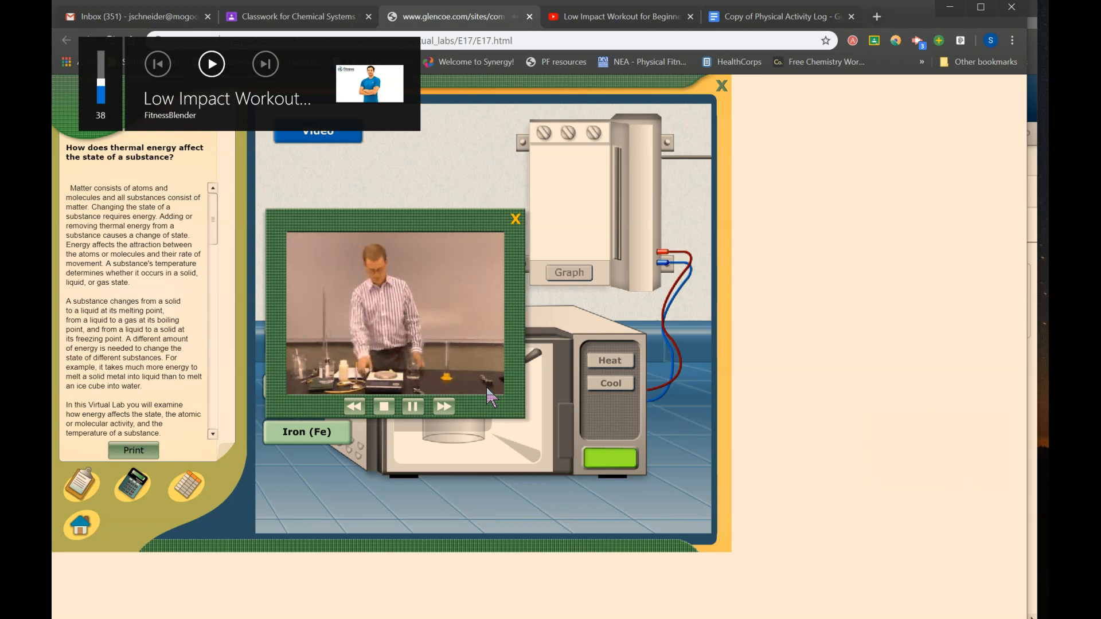
key("XF86AudioRaiseVolume")
key("XF86AudioRaiseVolume")
key("XF86AudioRaiseVolume")
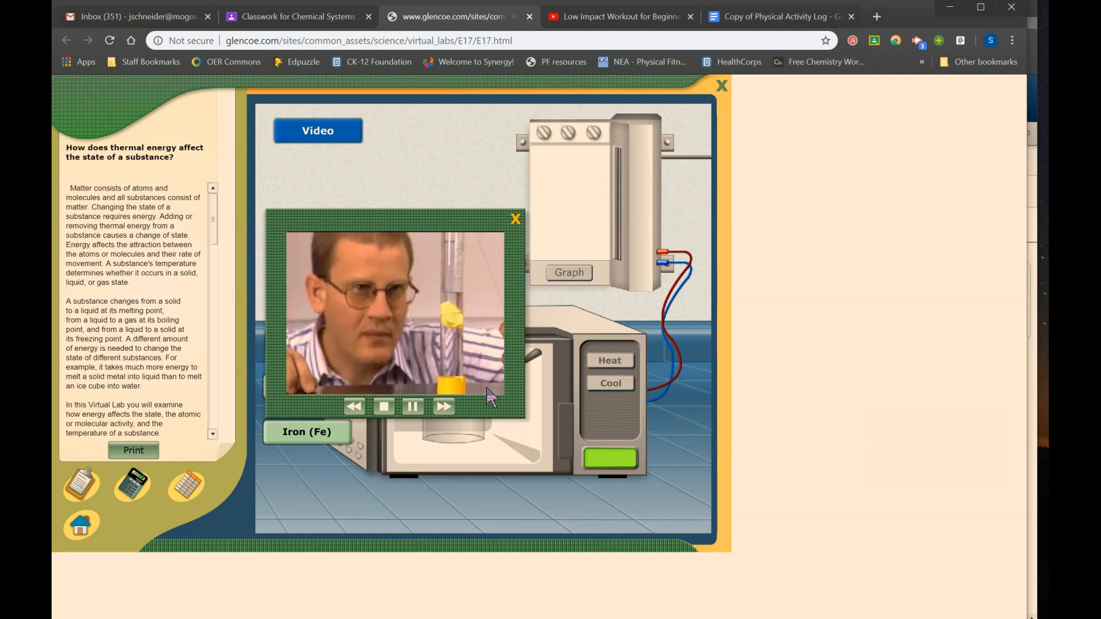
- Watch the video's density and melting point sections, pausing and resuming playback to examine the recorded data
left_click(413, 407)
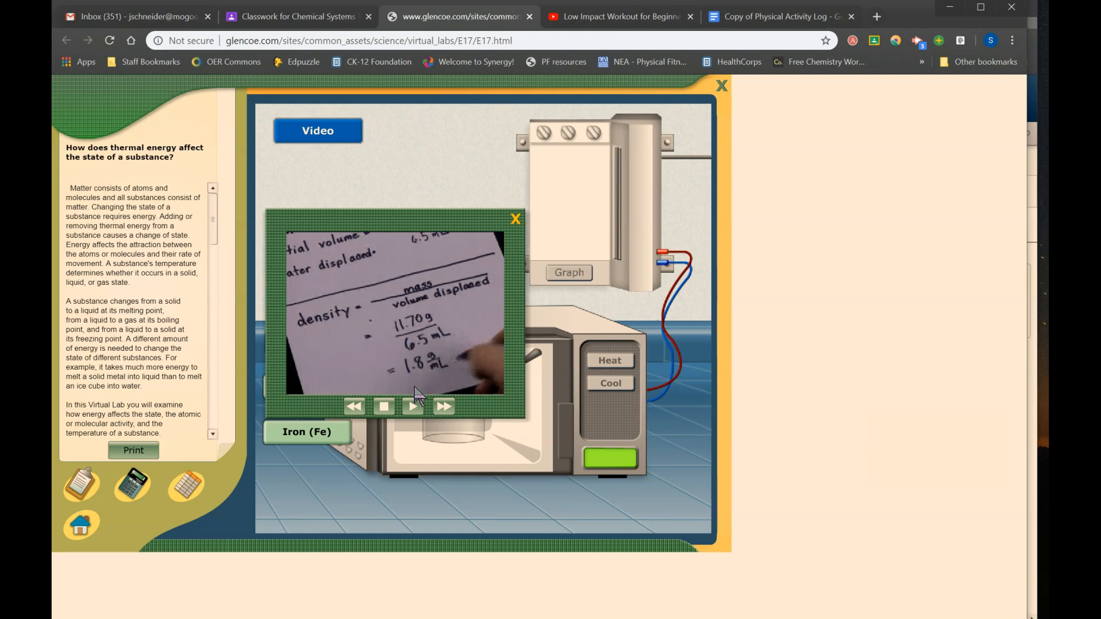
left_click(413, 407)
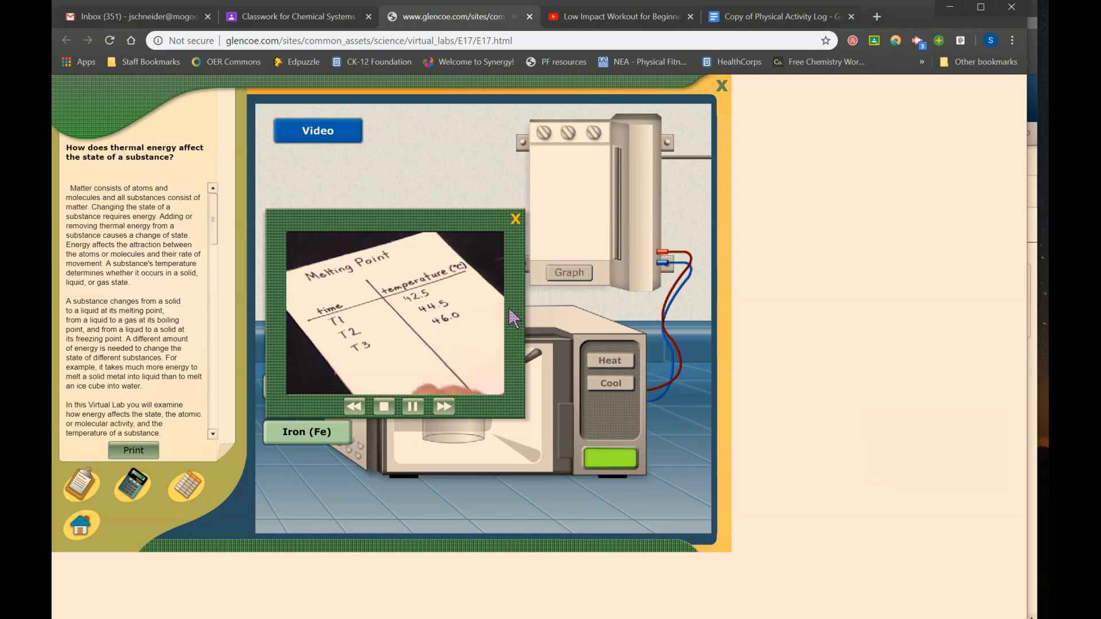
left_click(419, 409)
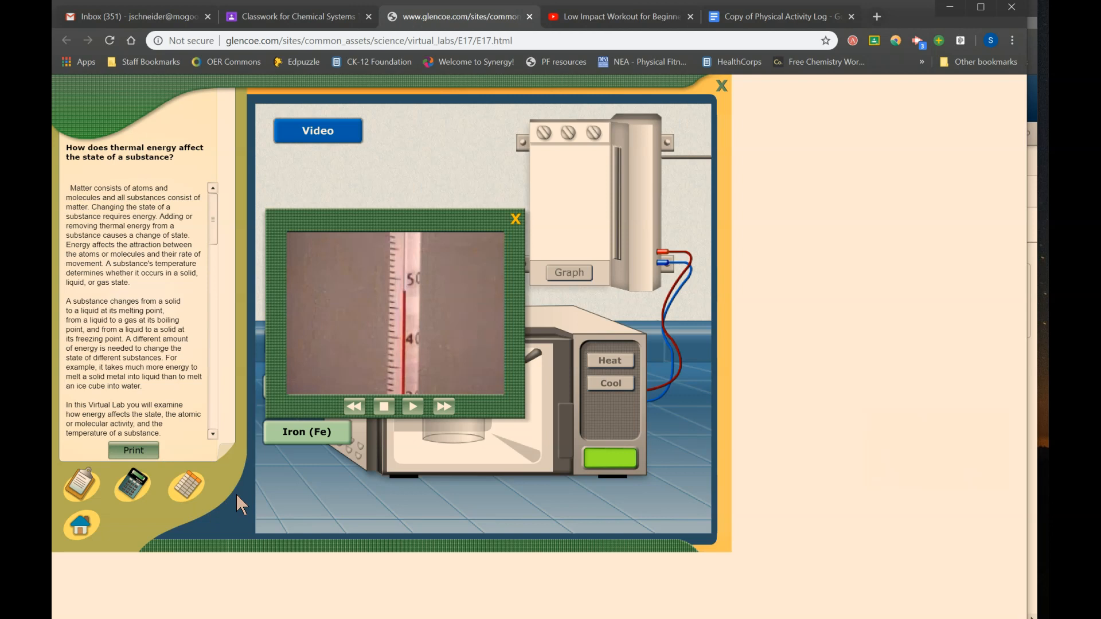
left_click(413, 407)
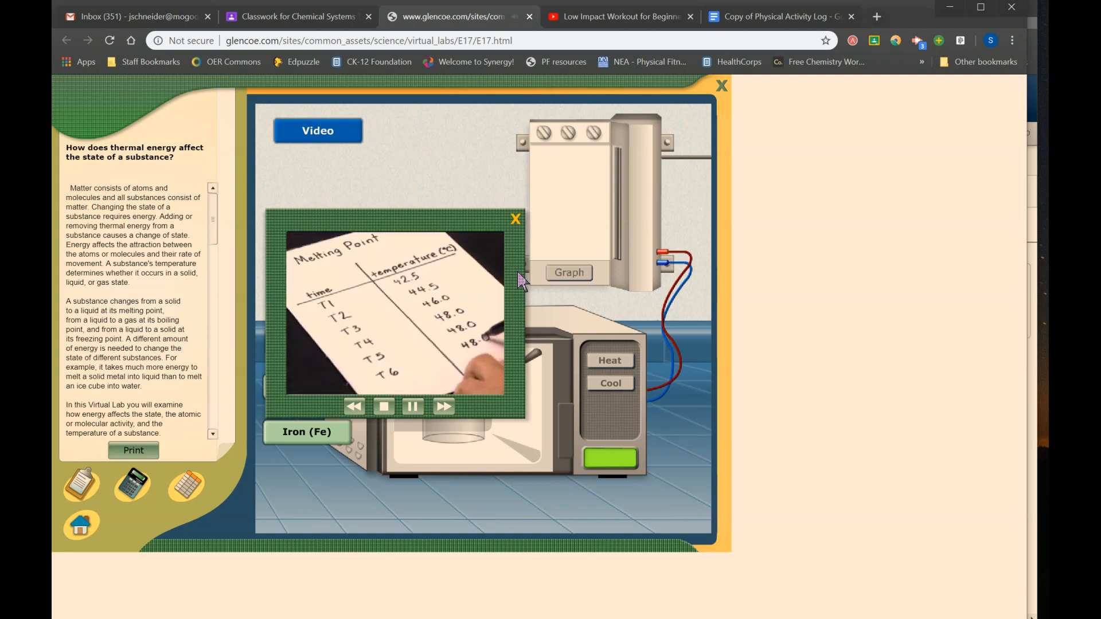
- Rewind and replay the video to review the melting point temperatures, and close the video player
left_click(354, 406)
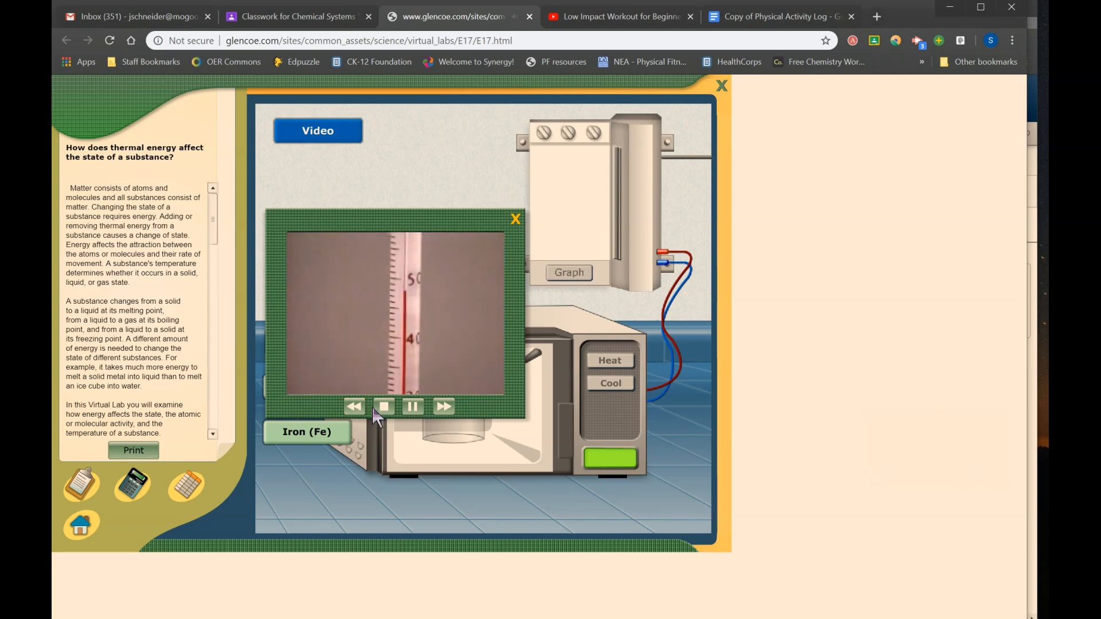
left_click(412, 406)
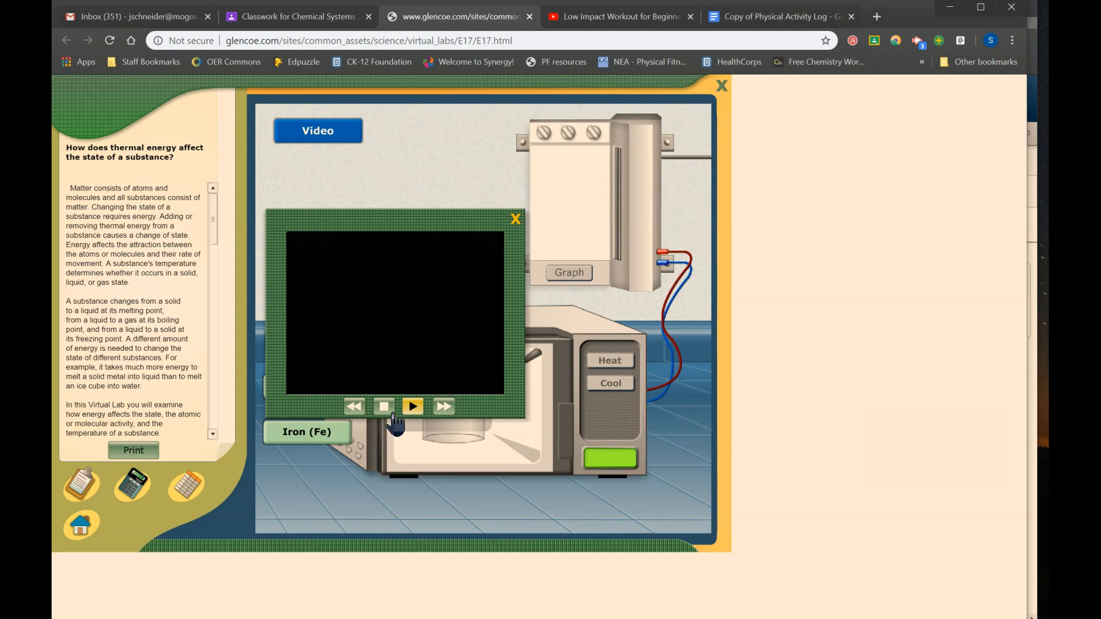
left_click(354, 406)
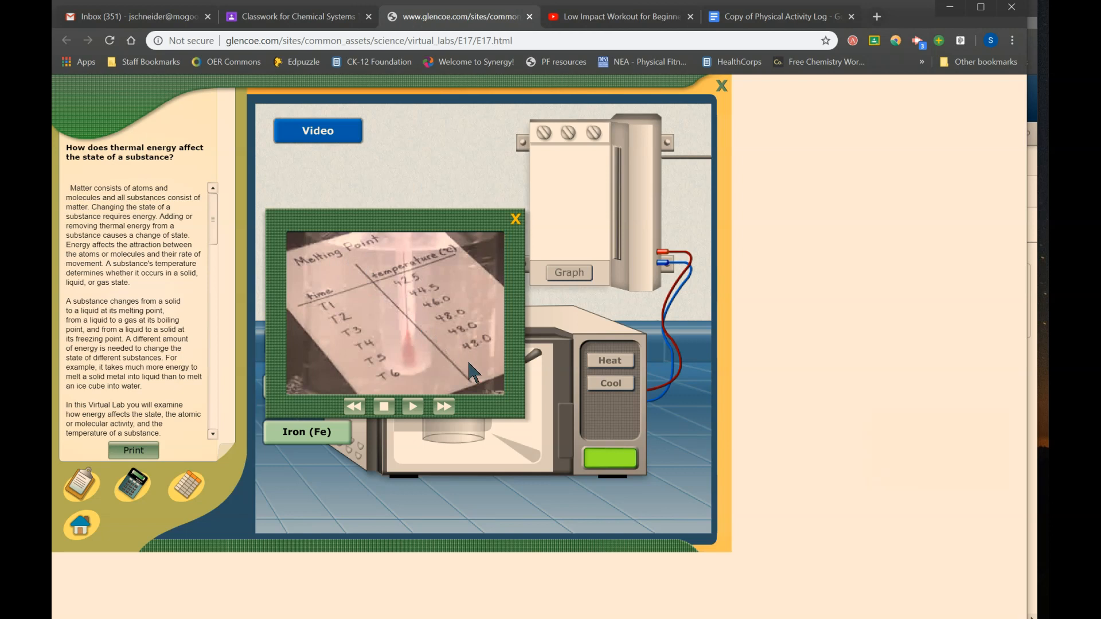
left_click(412, 407)
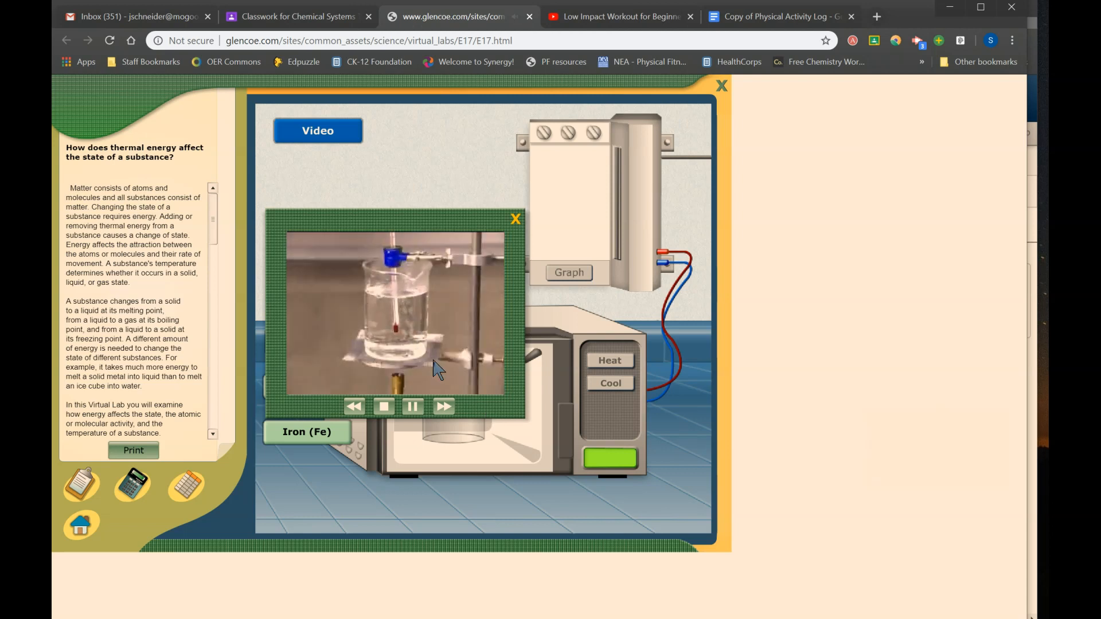
left_click(352, 411)
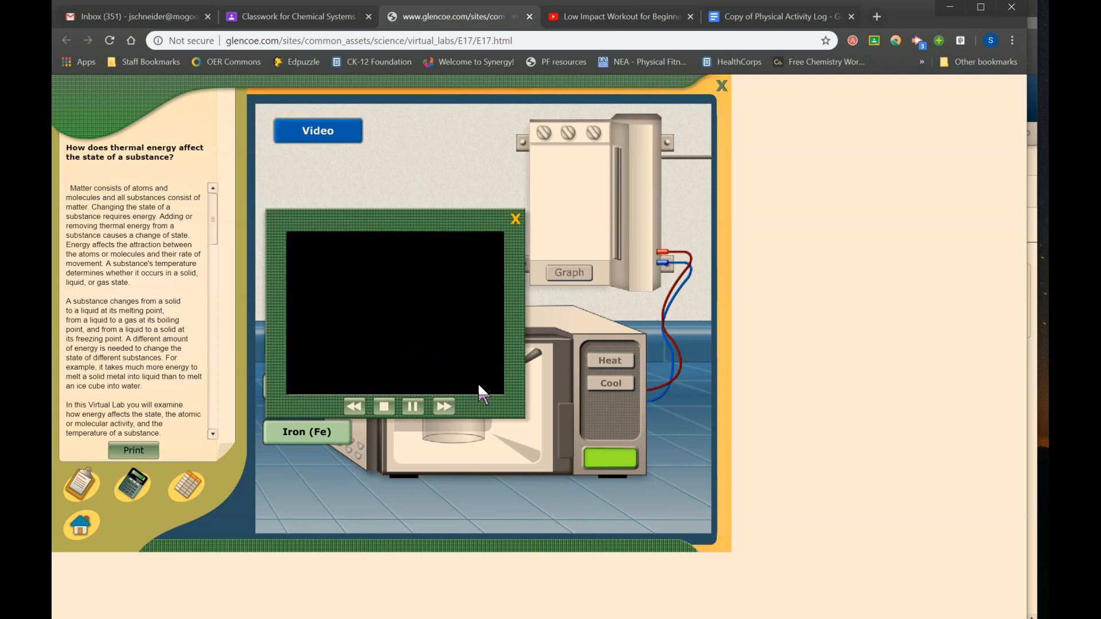
left_click(514, 218)
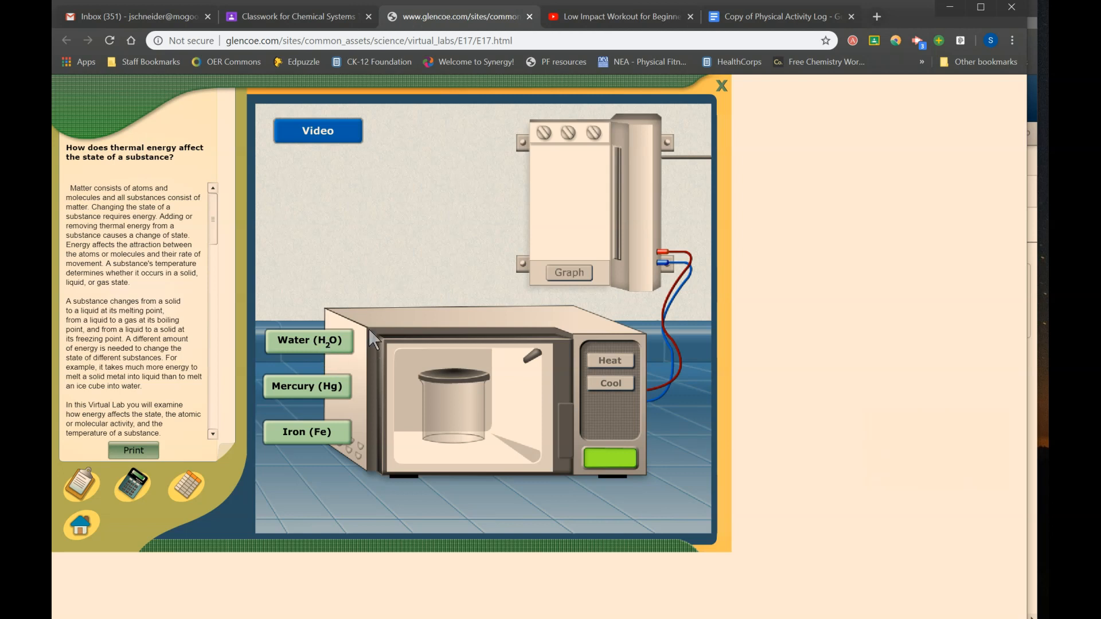
- Select Water (H2O), heat it in the energy box, and plot its temperature versus time graph
left_click(320, 346)
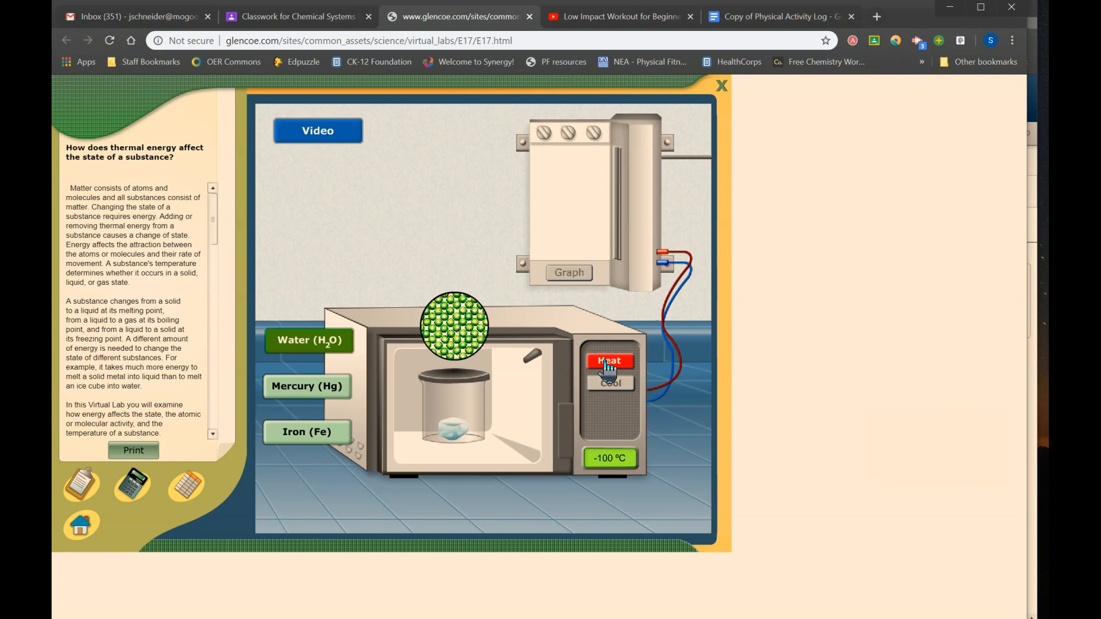
left_click(606, 362)
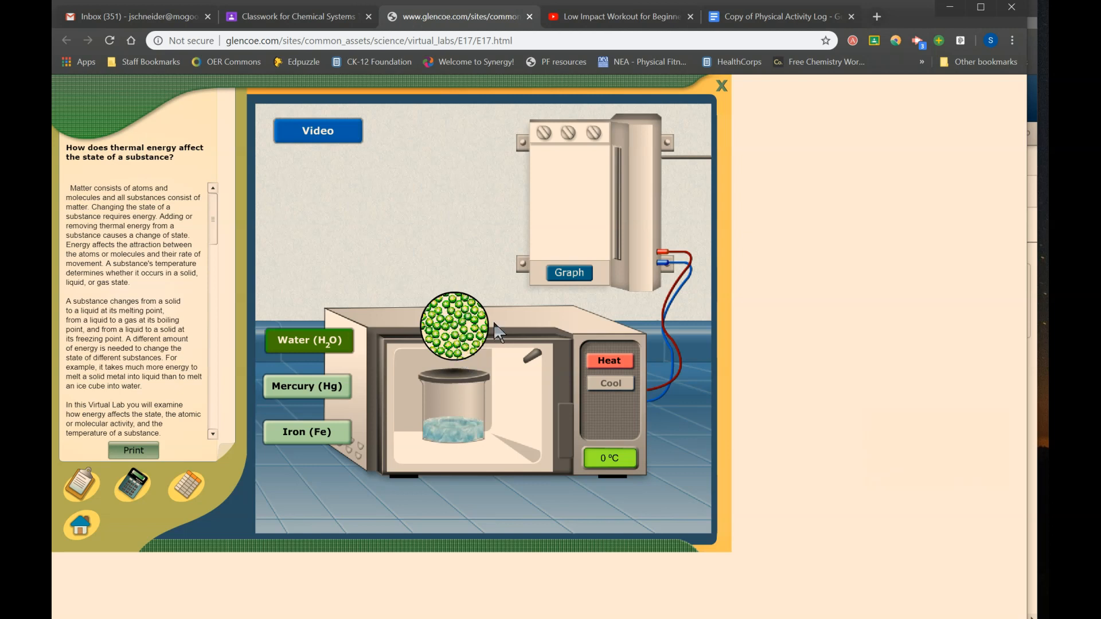
left_click(566, 274)
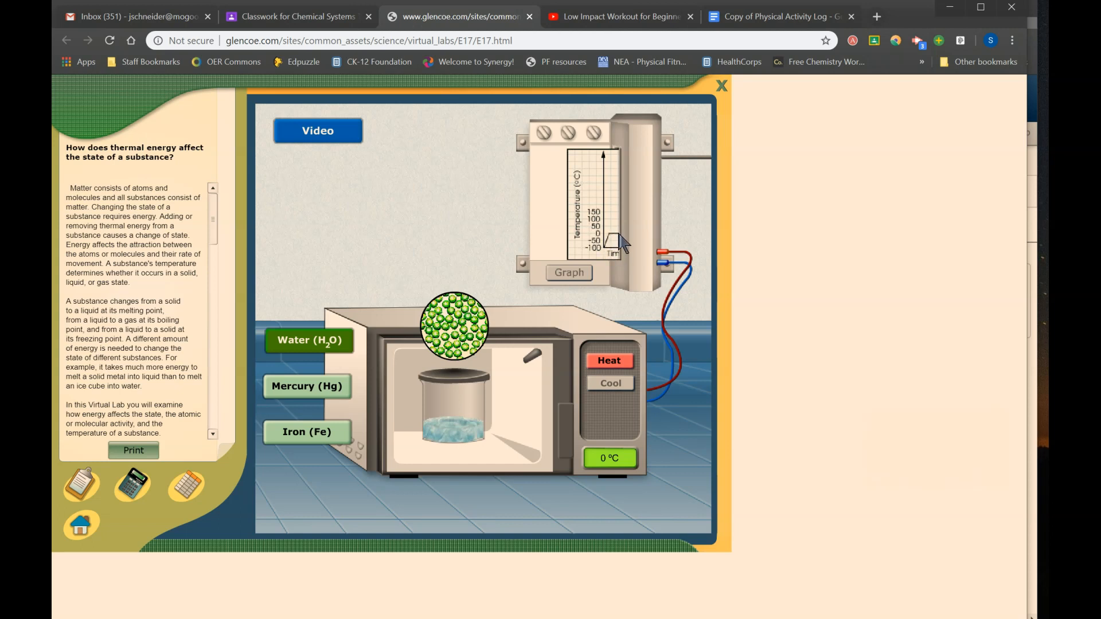
- Heat the water through its boiling stage and on into hot vapor, plotting the temperature graph after each heating
left_click(613, 361)
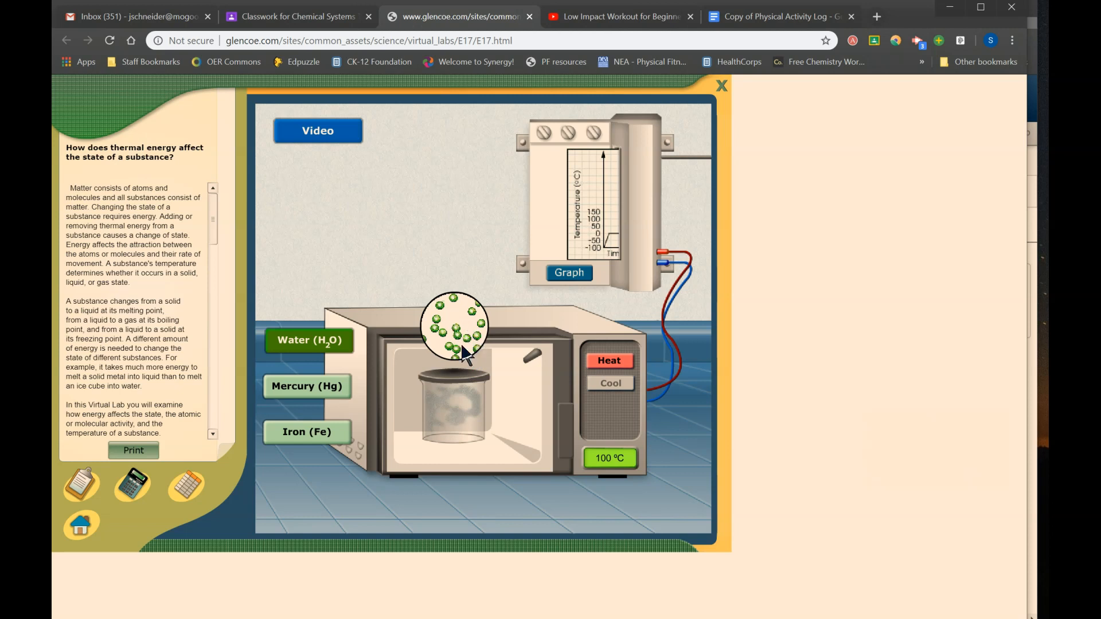
left_click(575, 278)
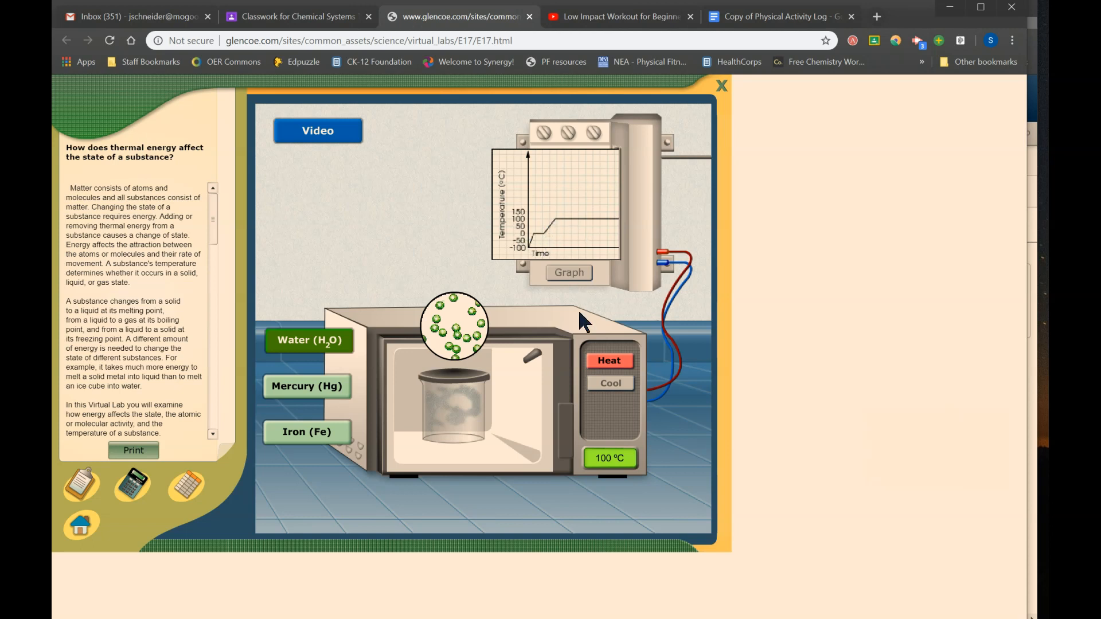
left_click(606, 360)
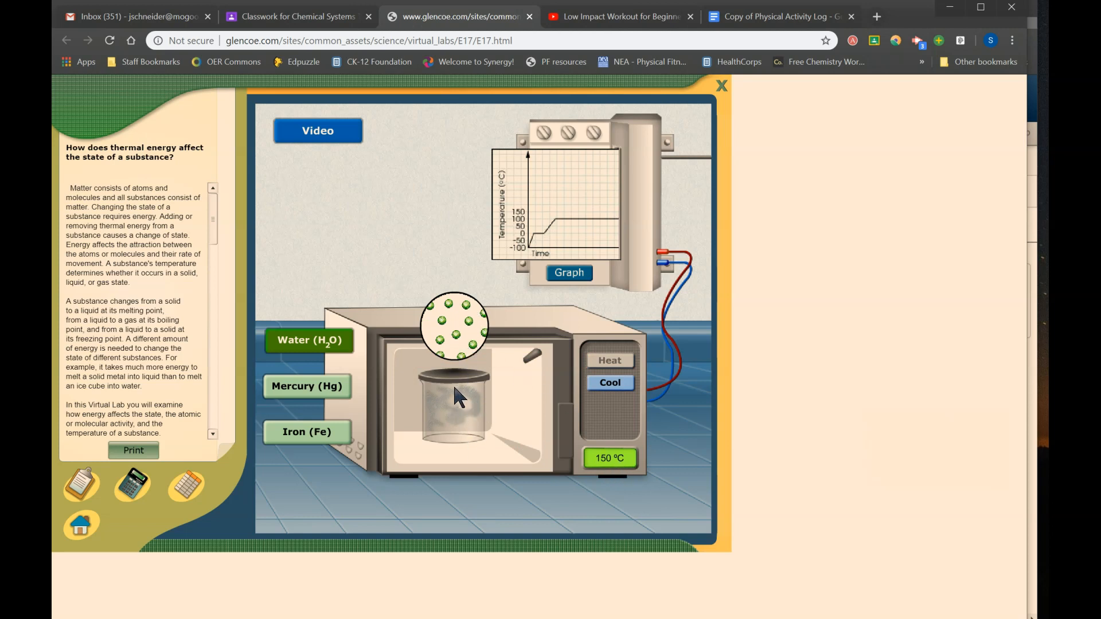
left_click(572, 274)
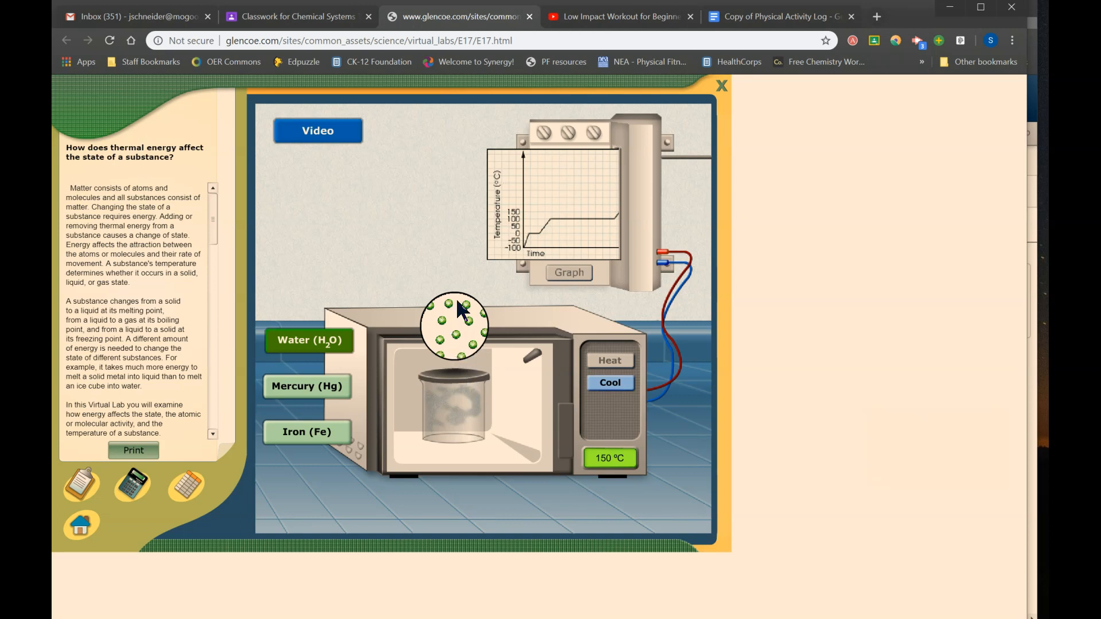
- Cool the water vapor back to solid ice and reheat it to its melting stage, plotting the temperature graph each time
left_click(606, 385)
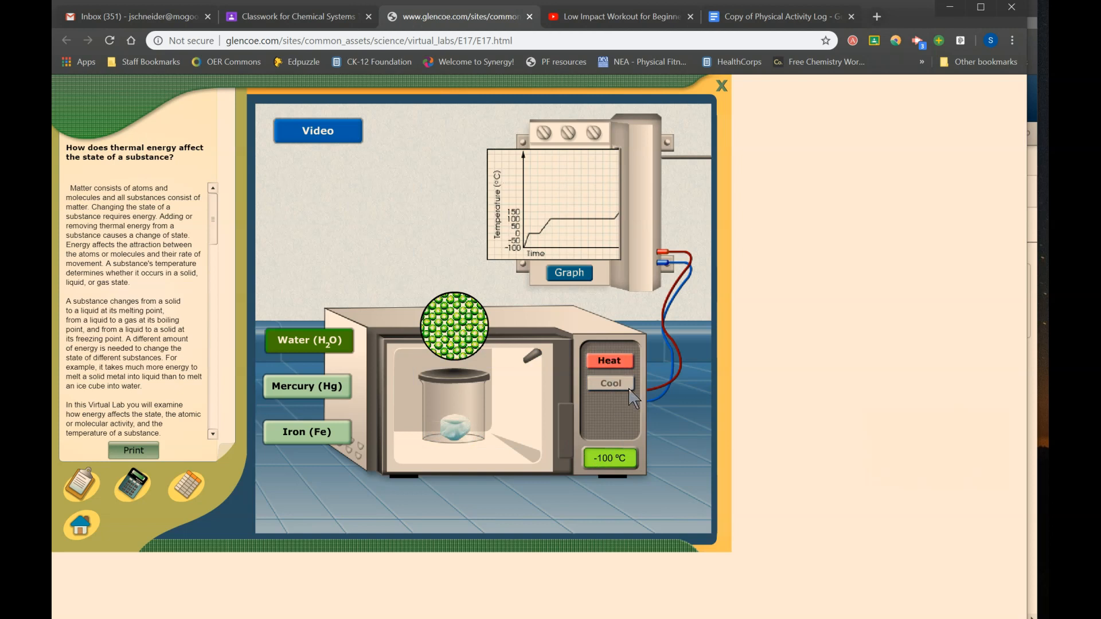
left_click(569, 274)
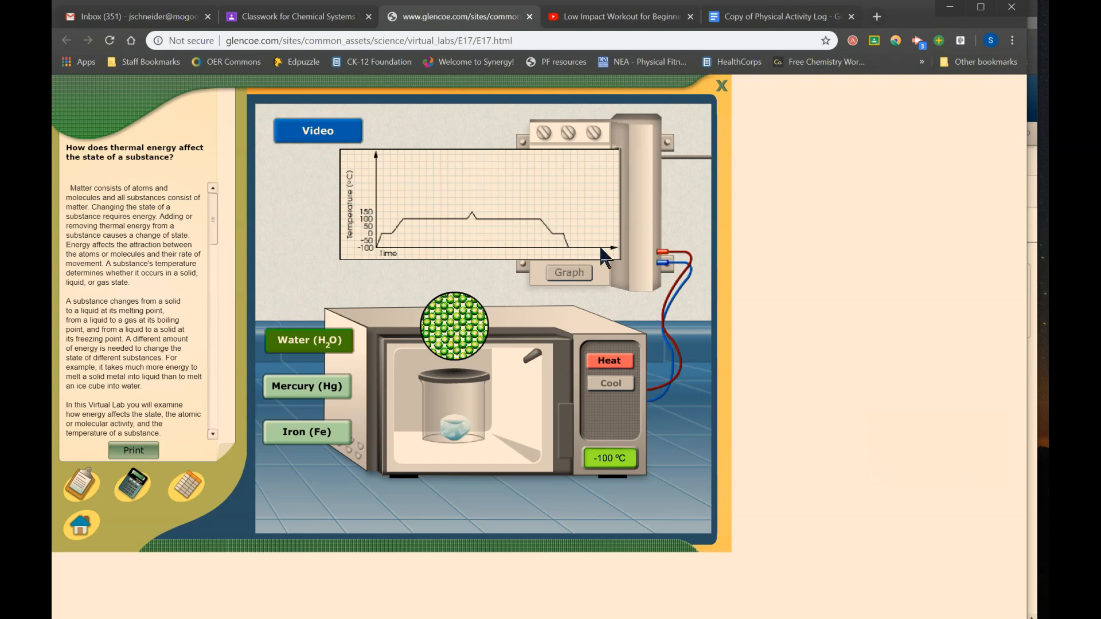
left_click(608, 360)
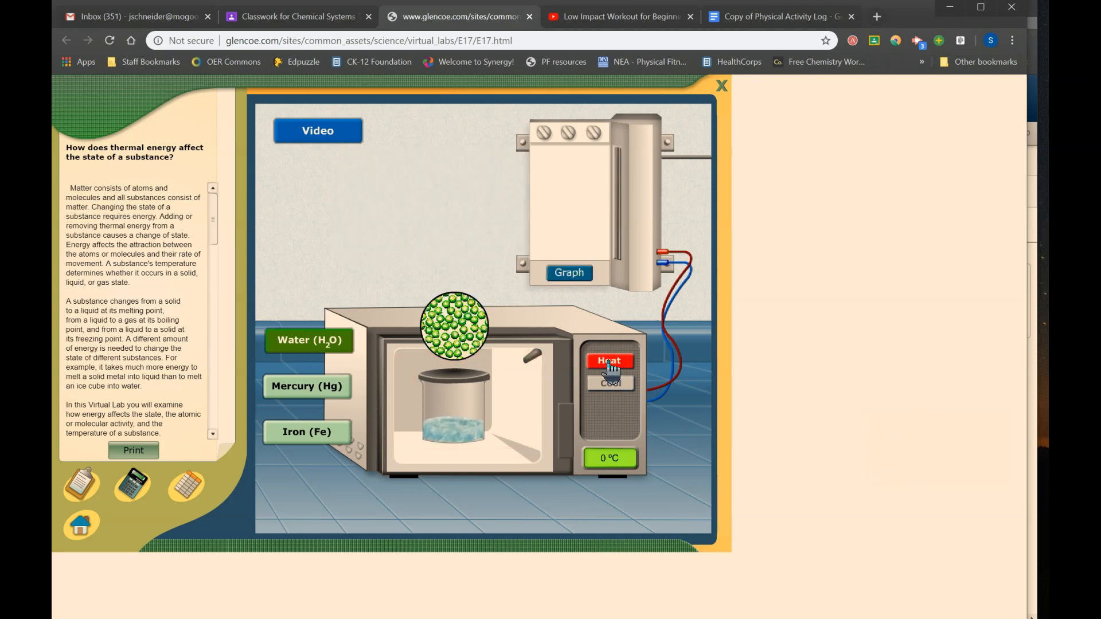
left_click(573, 272)
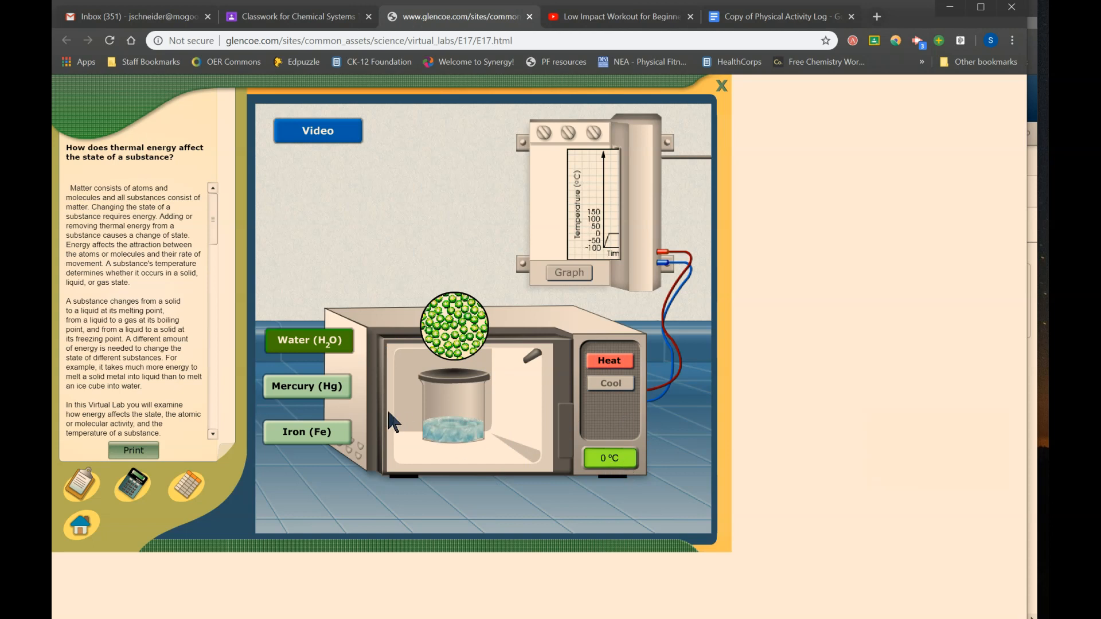
- Enter water as the first substance in the Temperature Data table and close the table
left_click(189, 487)
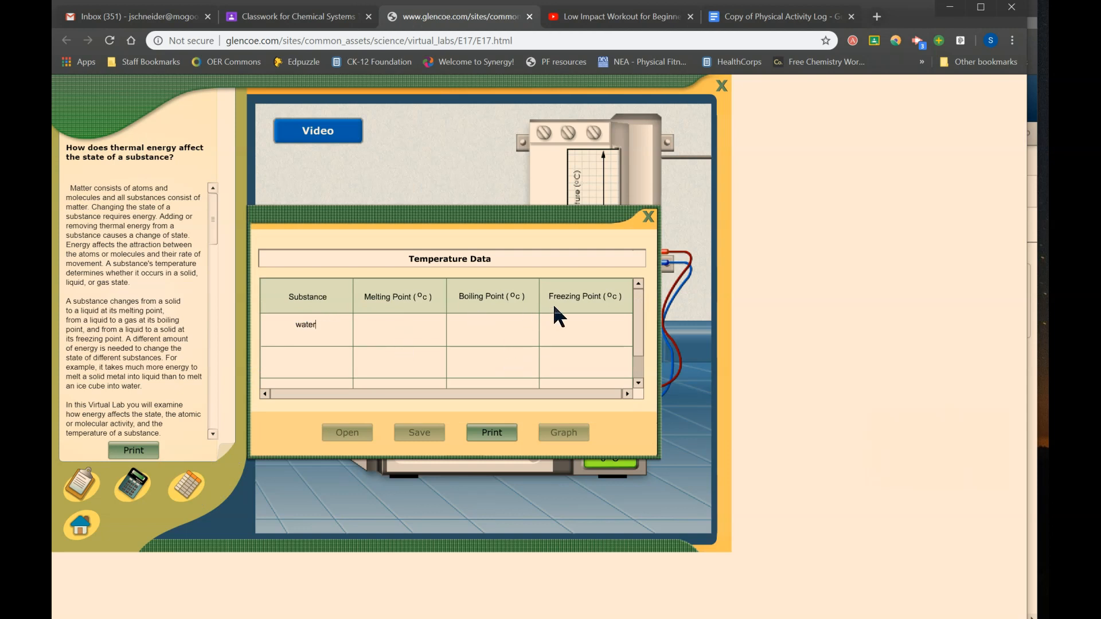
left_click(648, 218)
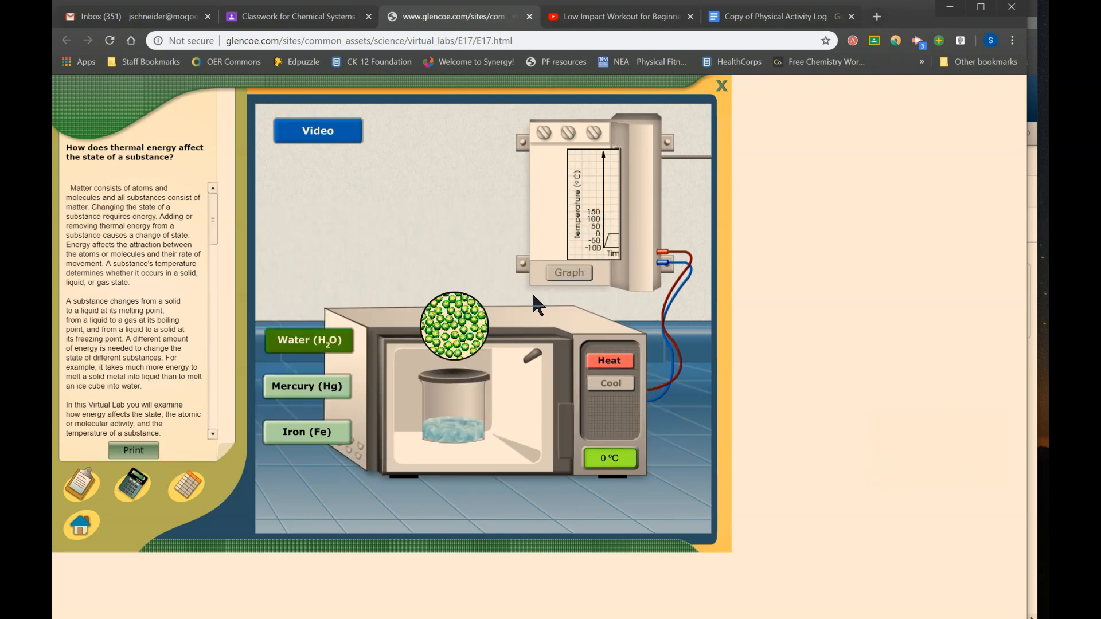
- Select Mercury (Hg) and heat it through its melting and boiling stages, plotting the temperature graph after each
left_click(310, 393)
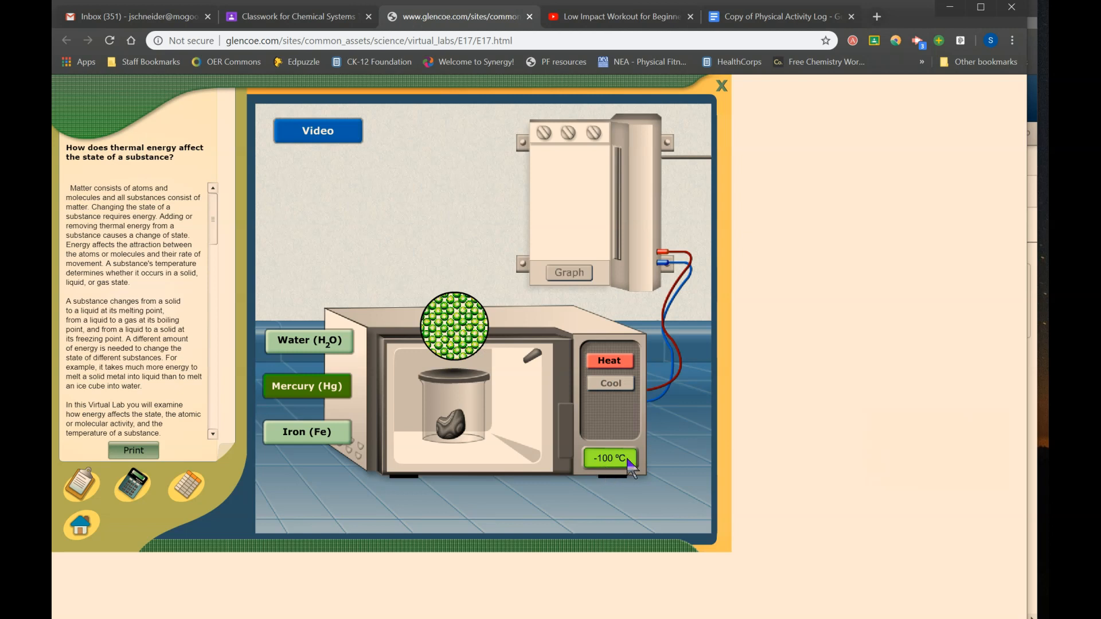
left_click(611, 367)
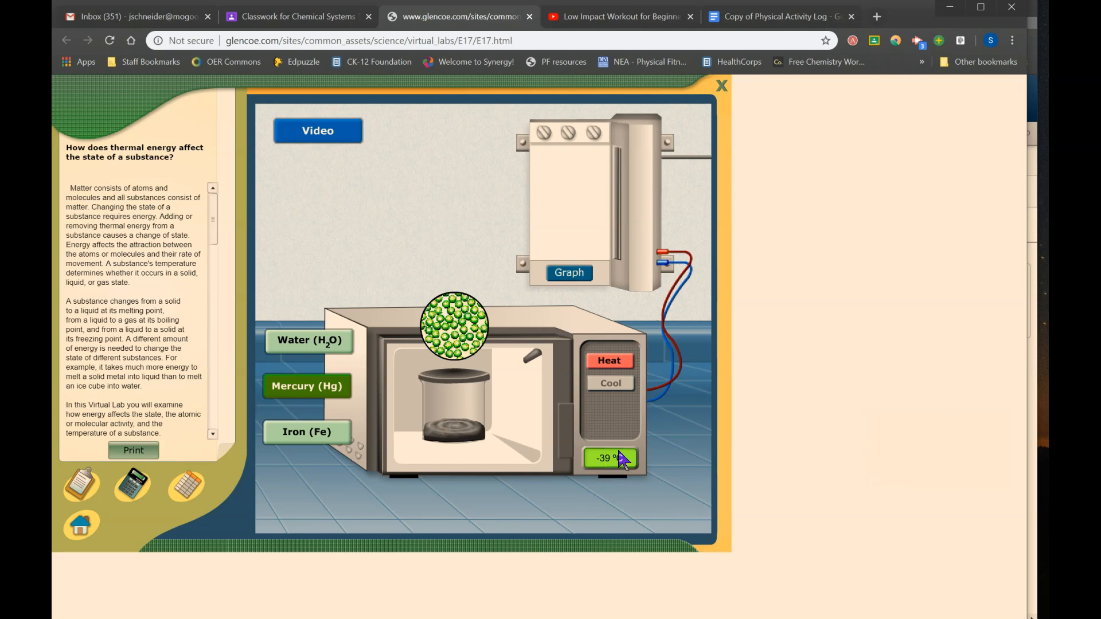
left_click(570, 275)
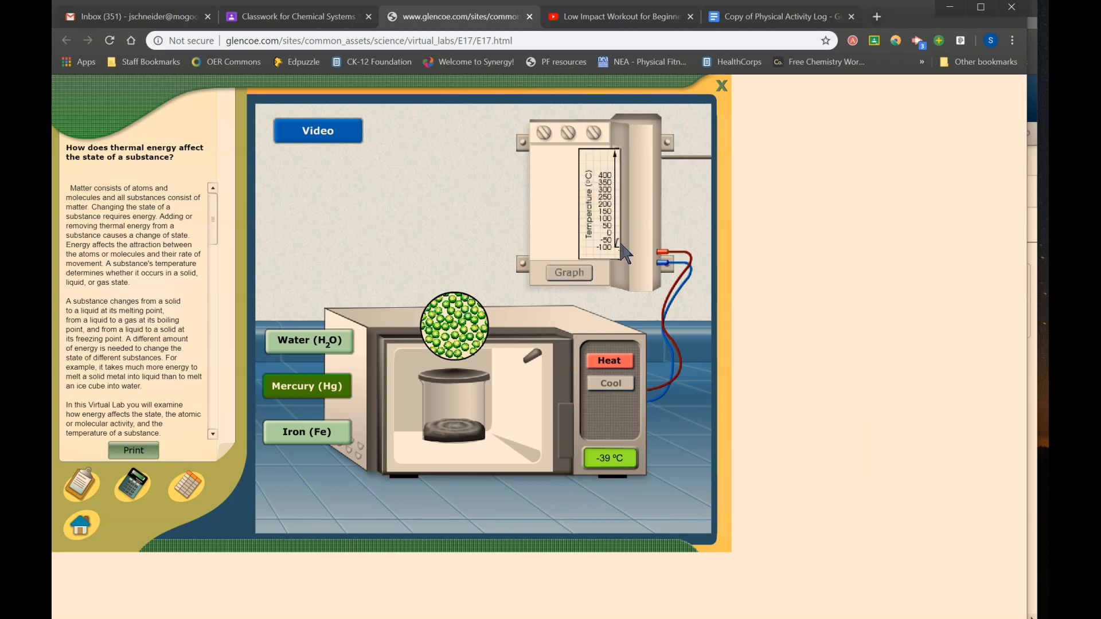
left_click(609, 361)
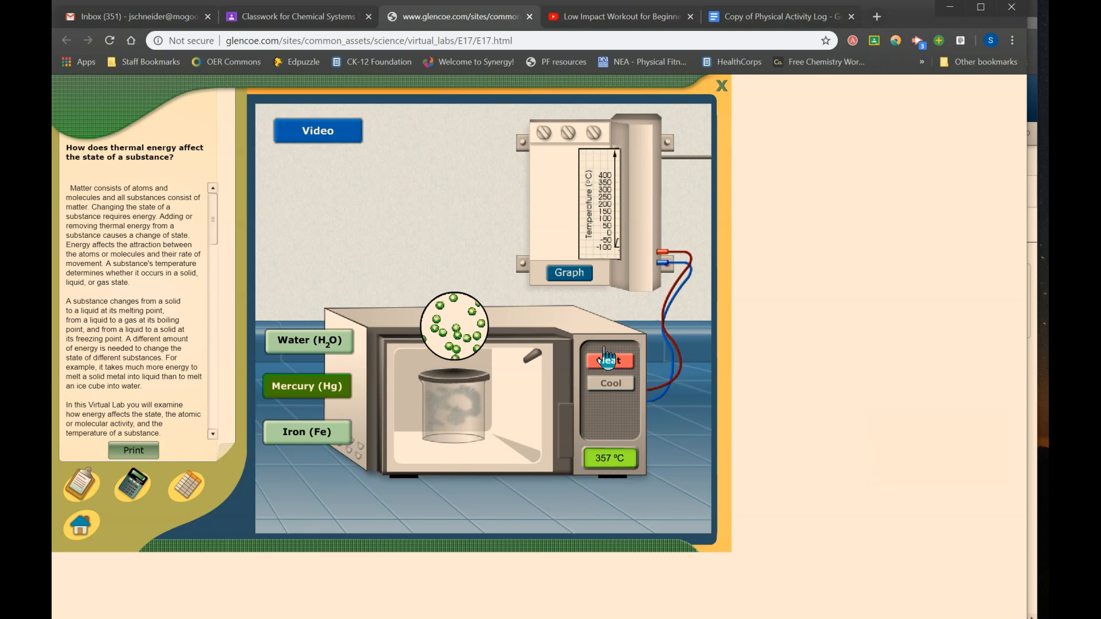
left_click(577, 273)
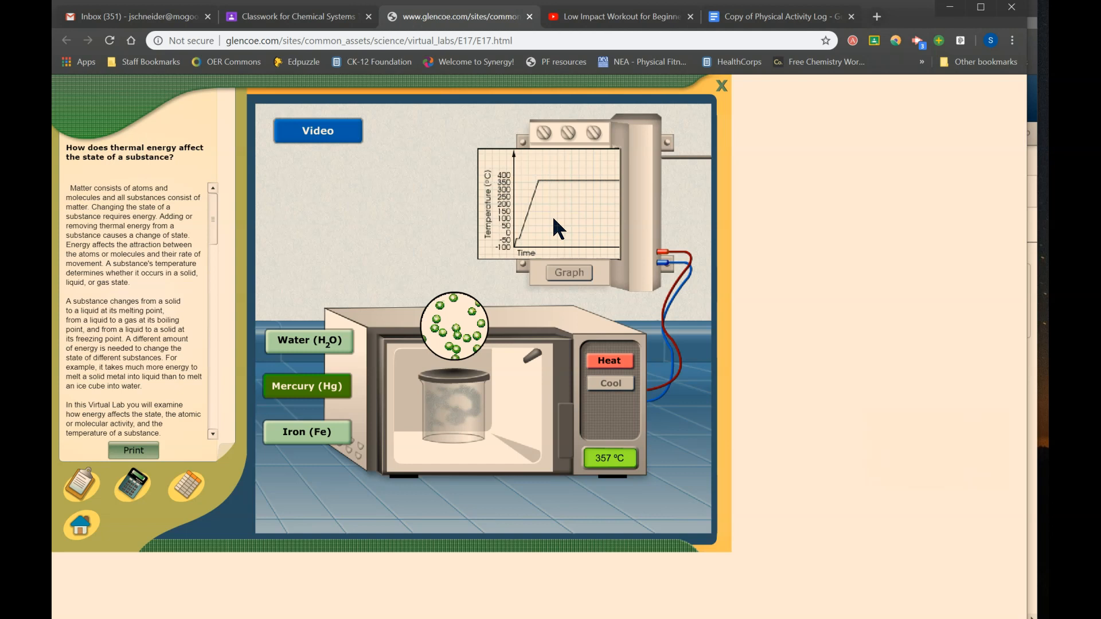
- Heat the mercury vapor to the final heating stage and cool it back to a solid, plotting the graph after each change
left_click(608, 363)
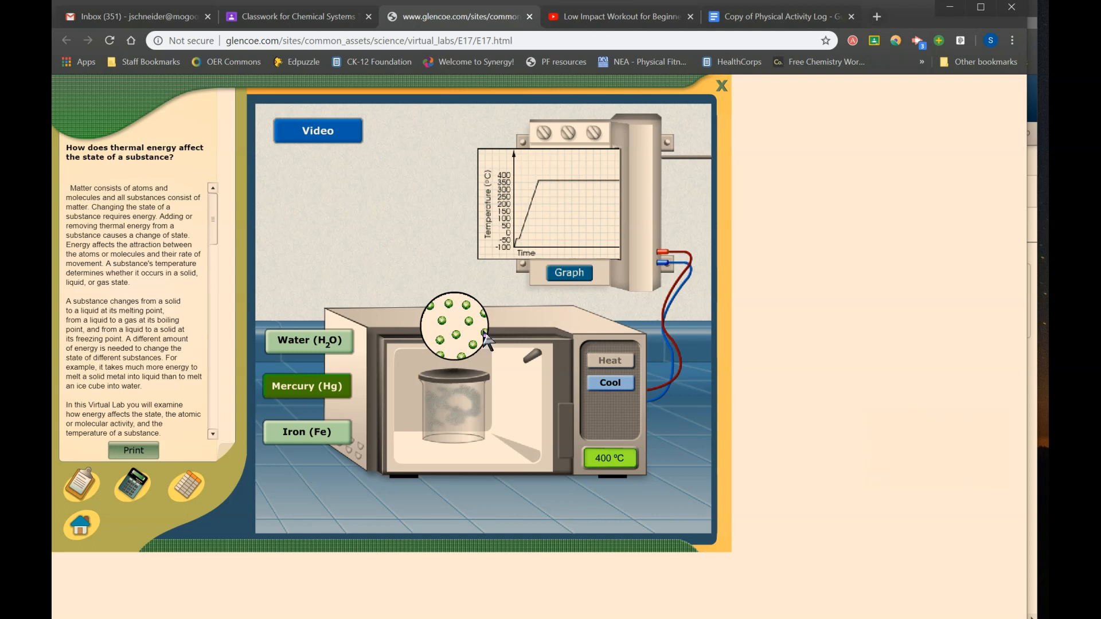
left_click(567, 274)
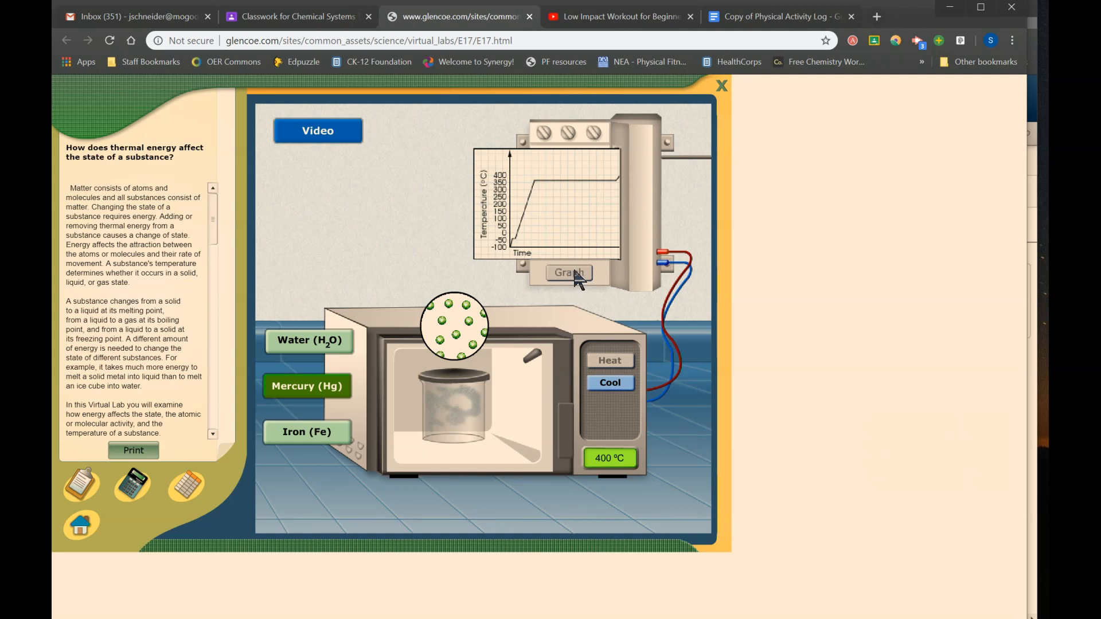
left_click(594, 382)
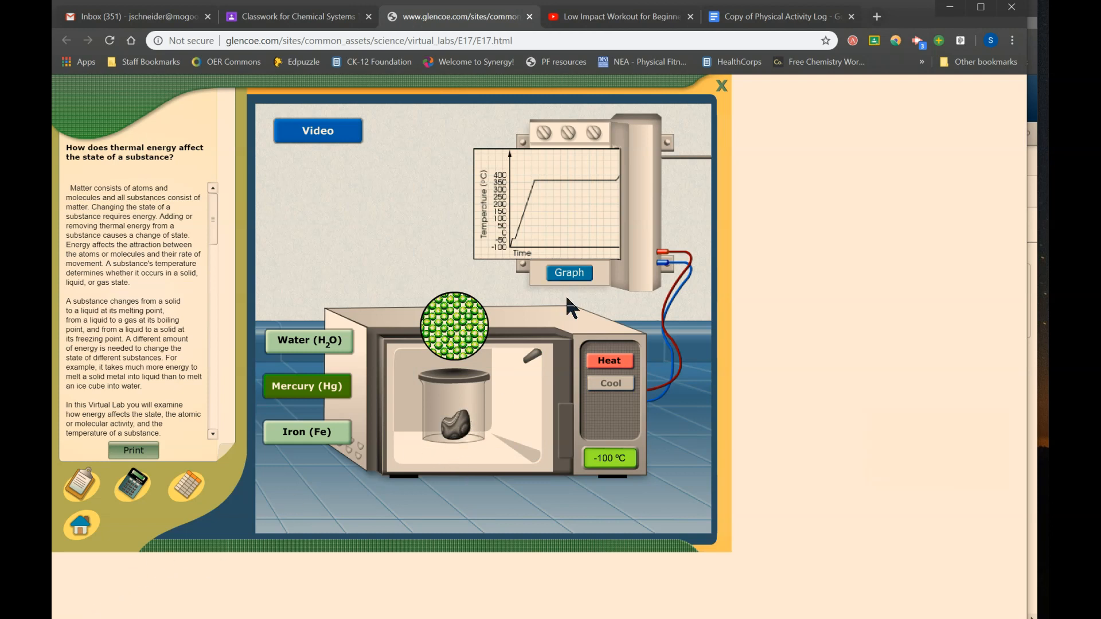
left_click(573, 276)
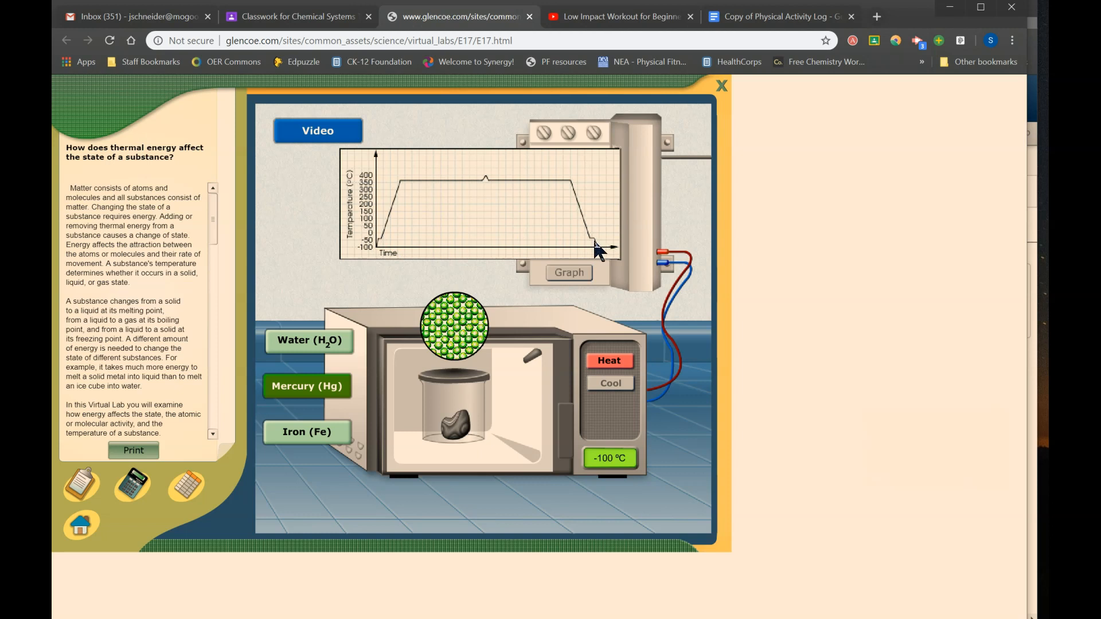
- Enter Mercury with a freezing point of -50 in the Temperature Data table and close the table
left_click(186, 487)
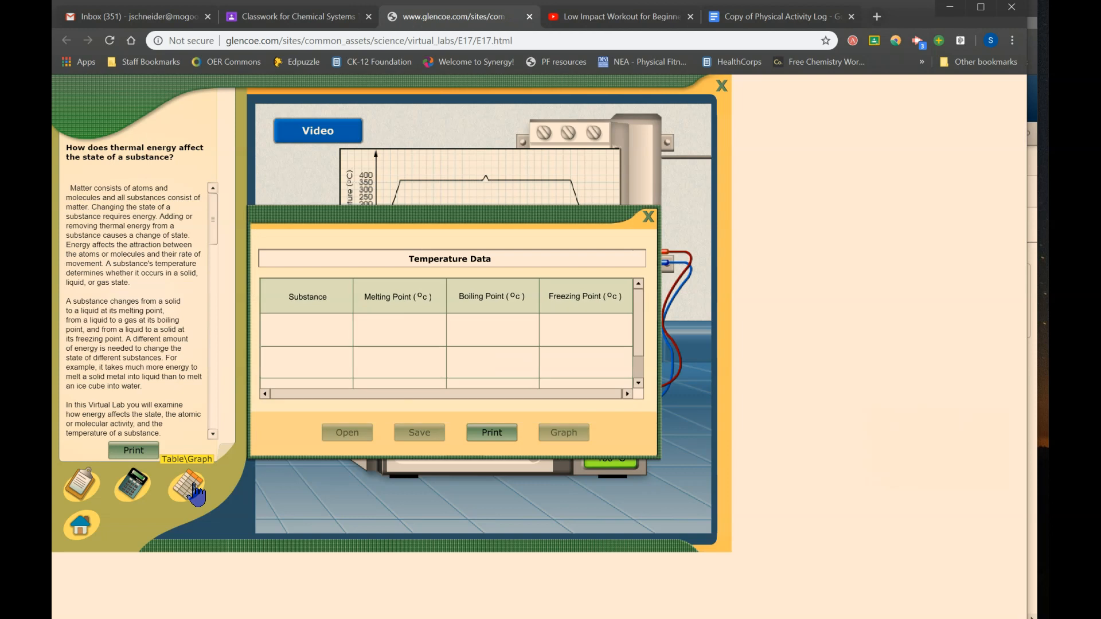
left_click(307, 329)
type("Mer")
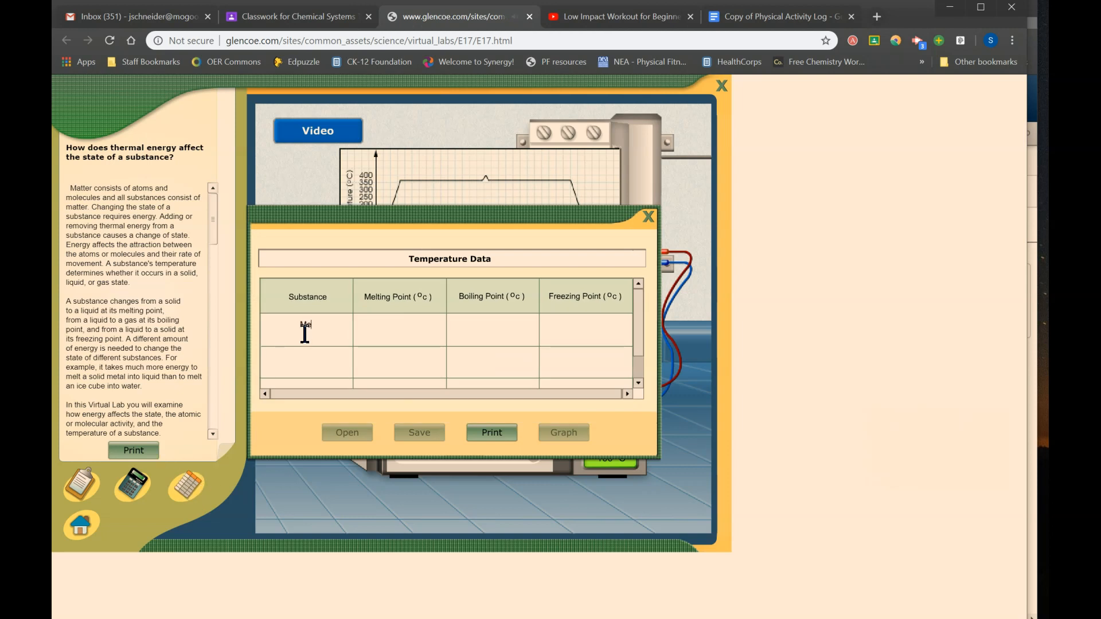
type("cury")
type("-50")
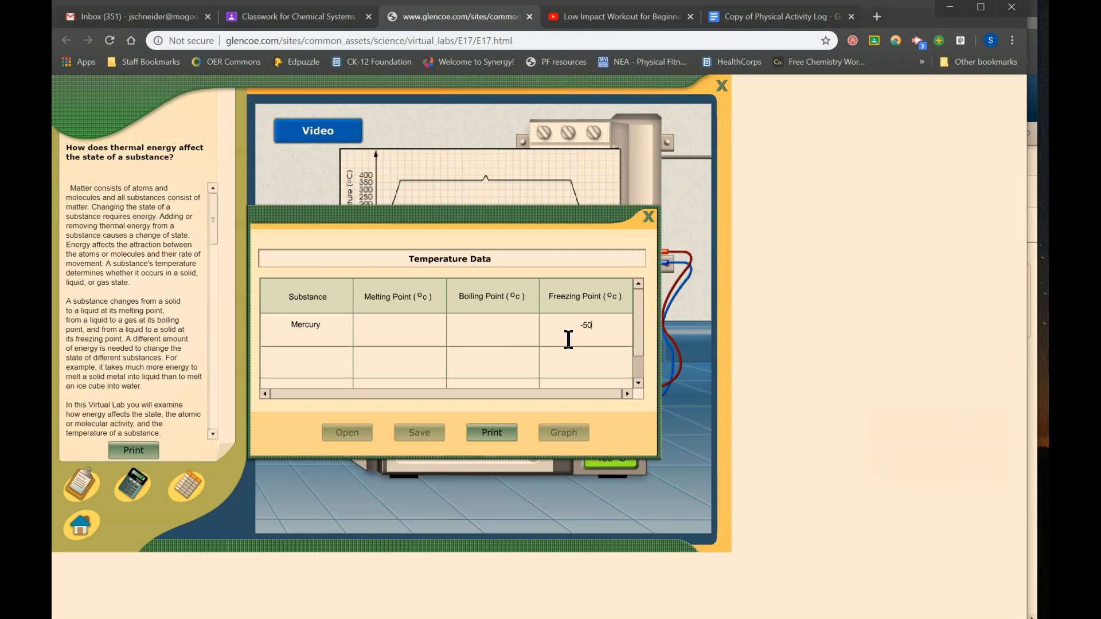
left_click(649, 220)
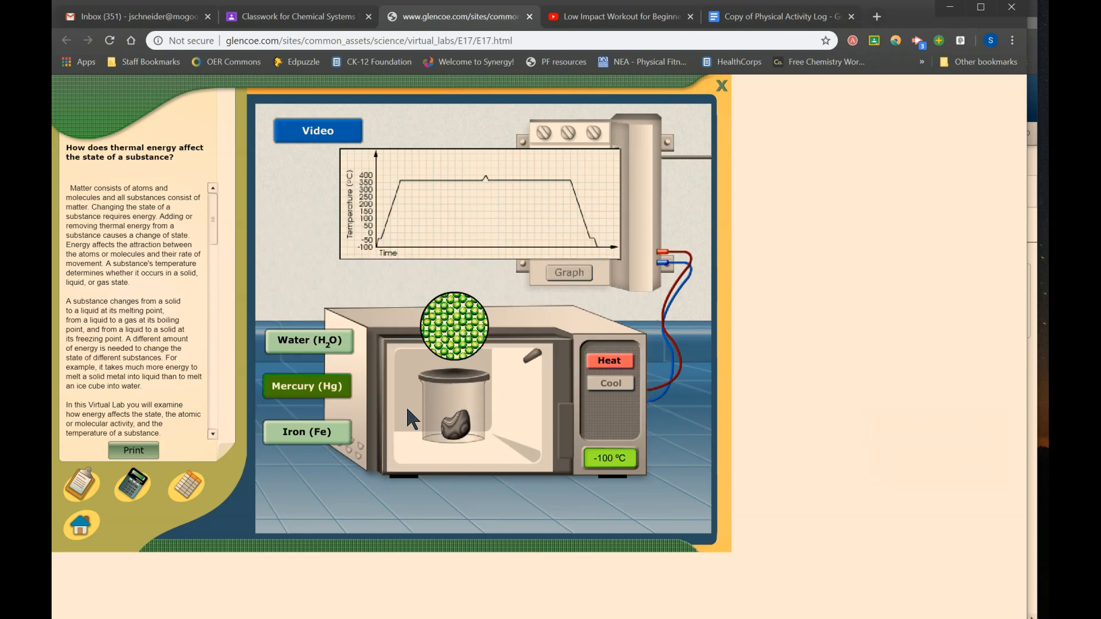
- Select Iron (Fe) and heat it through its melting and boiling stages, plotting the temperature graph after each
left_click(319, 433)
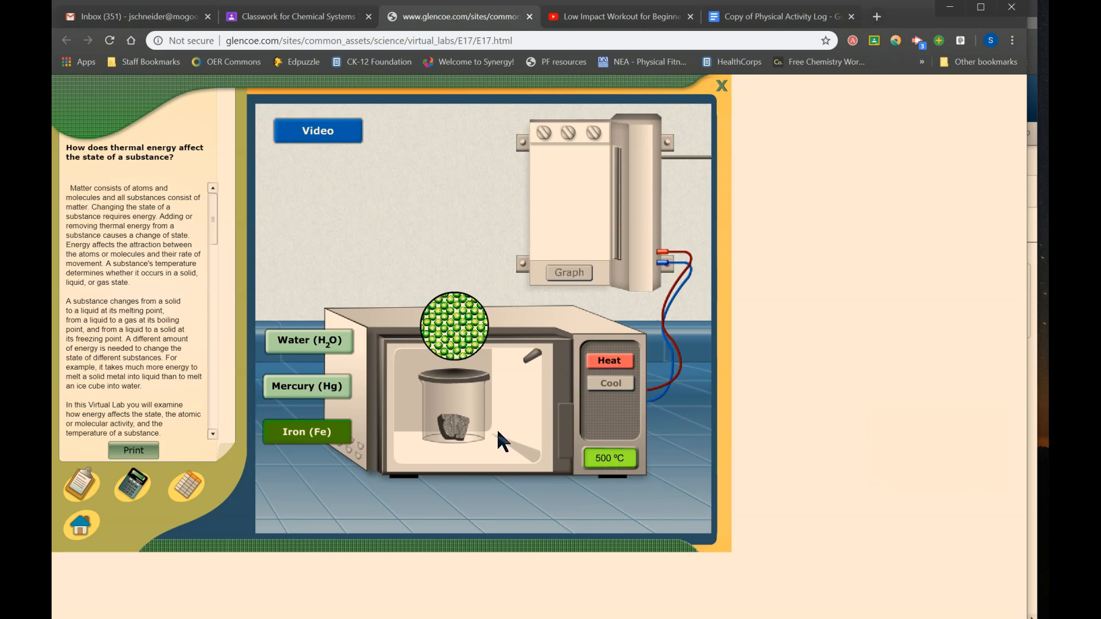
left_click(593, 366)
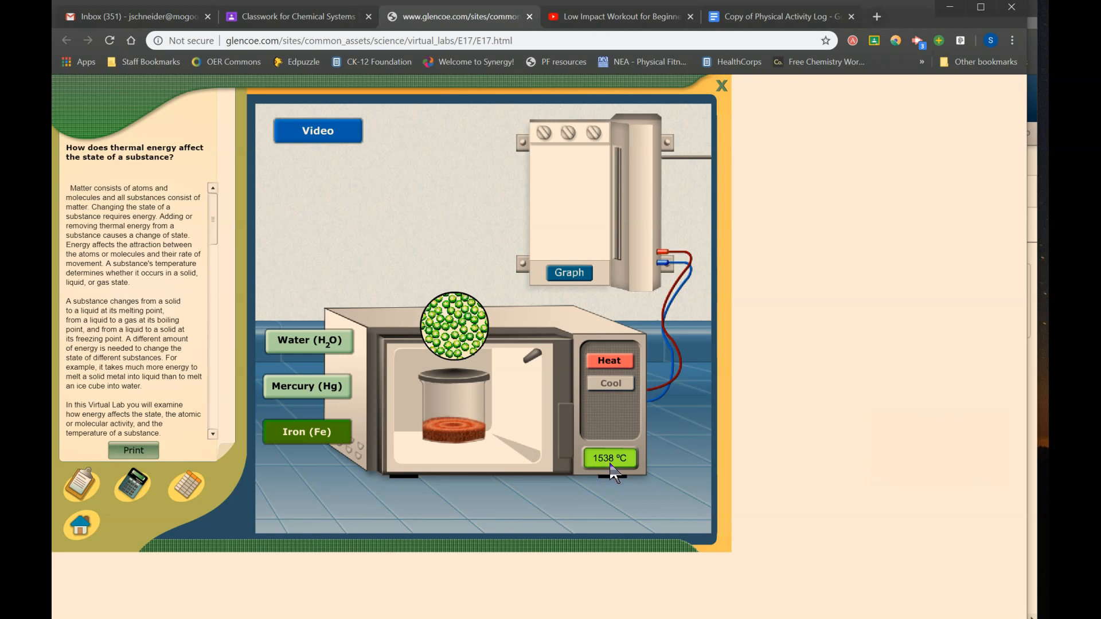
left_click(563, 274)
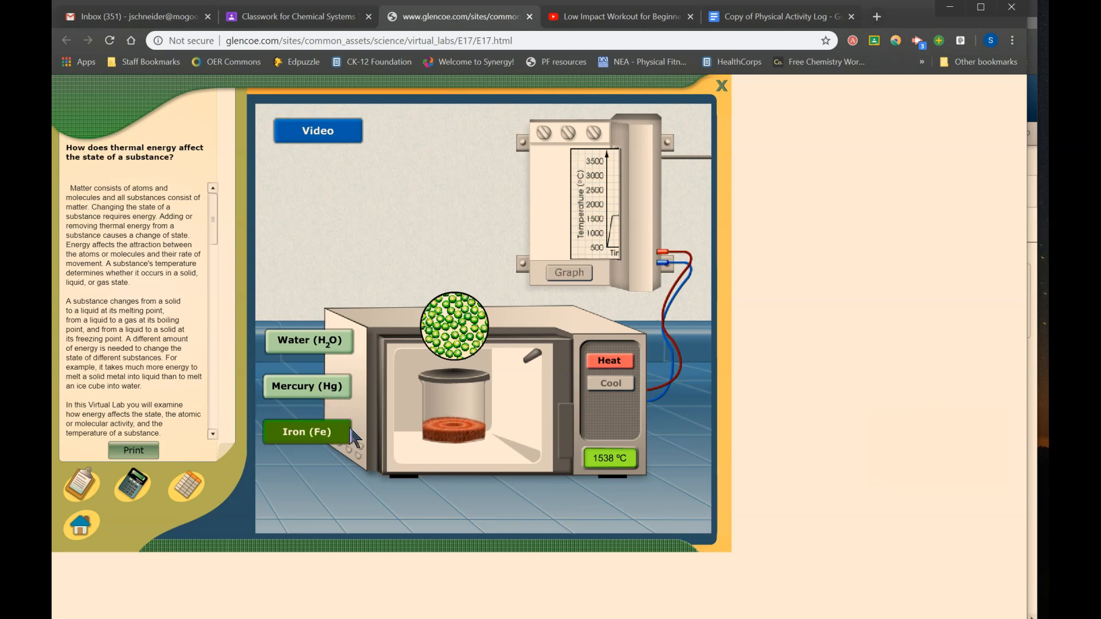
left_click(609, 367)
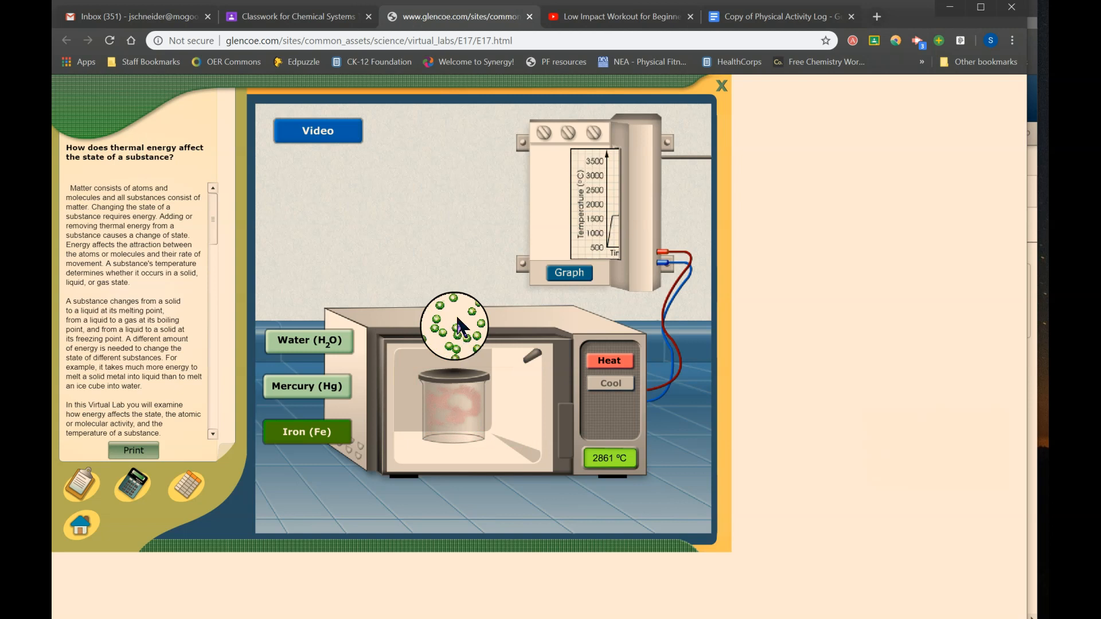
left_click(569, 276)
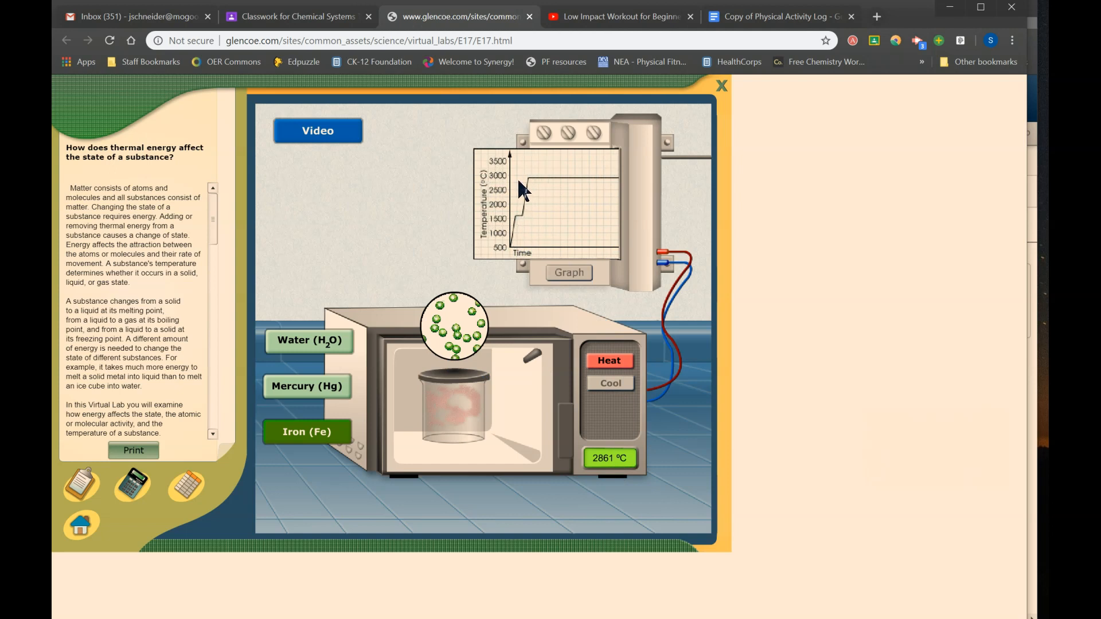
- Heat the iron vapor to the final heating stage and cool it back to a solid, plotting the graph after each change
left_click(613, 380)
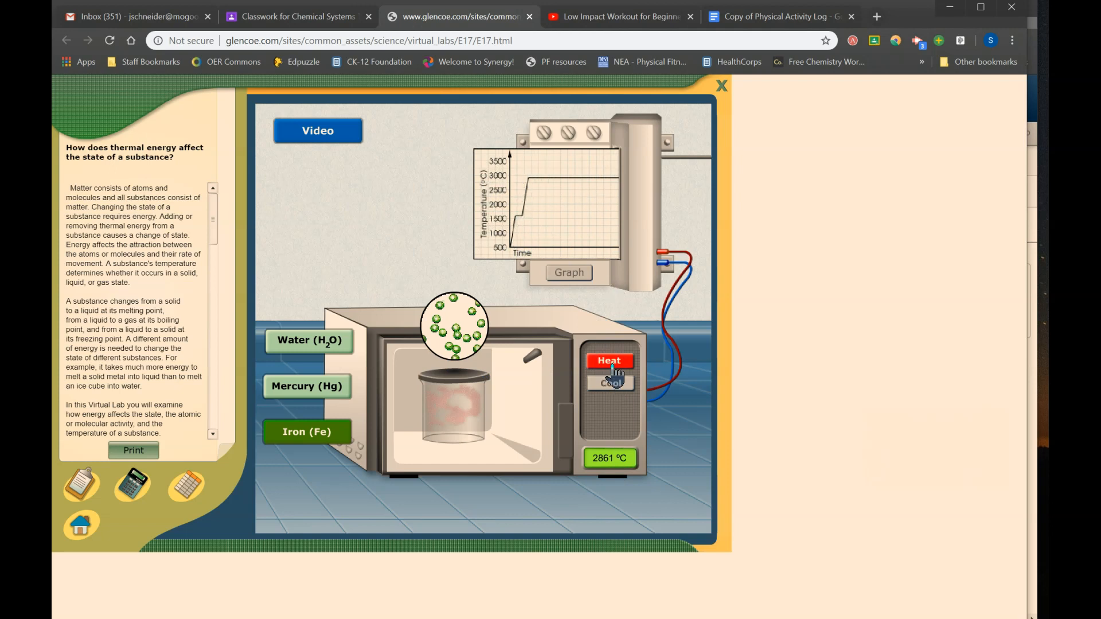
left_click(610, 360)
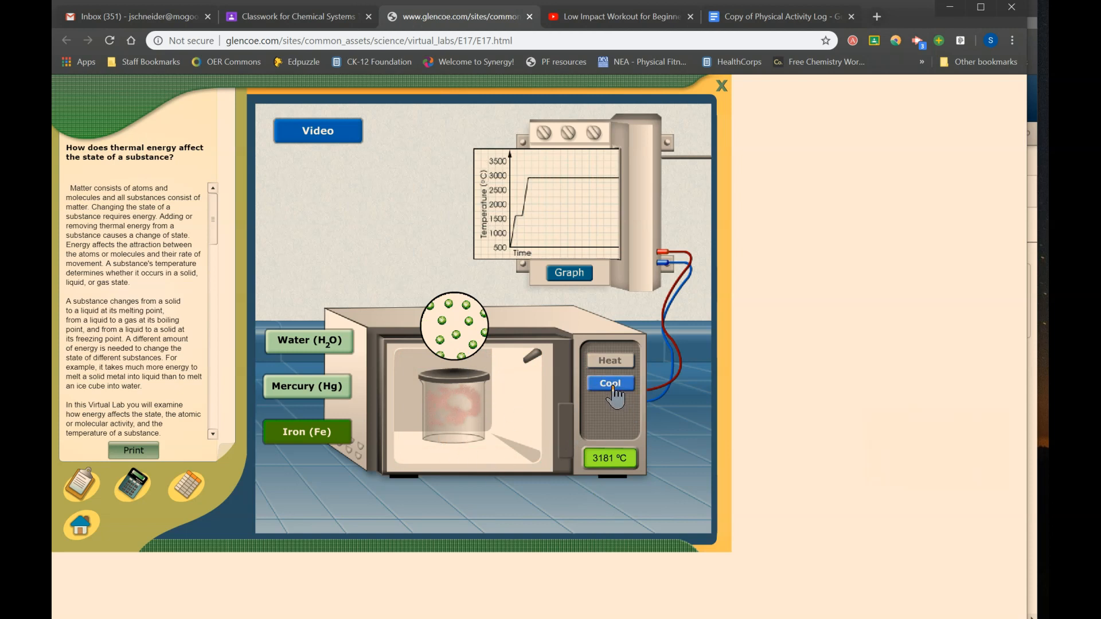
left_click(582, 272)
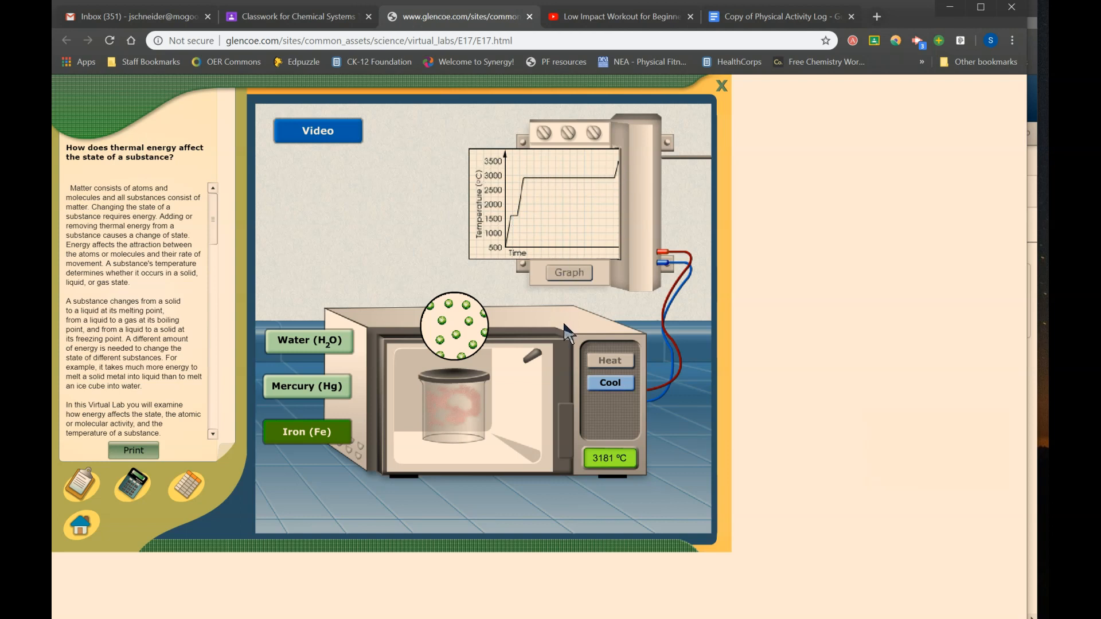
left_click(608, 380)
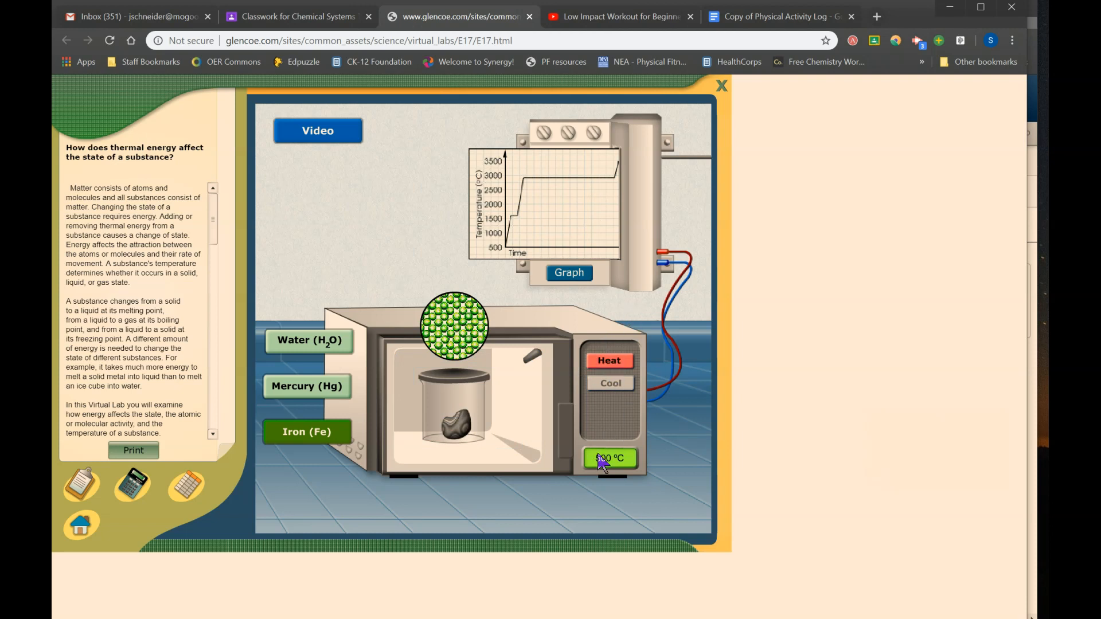
left_click(567, 274)
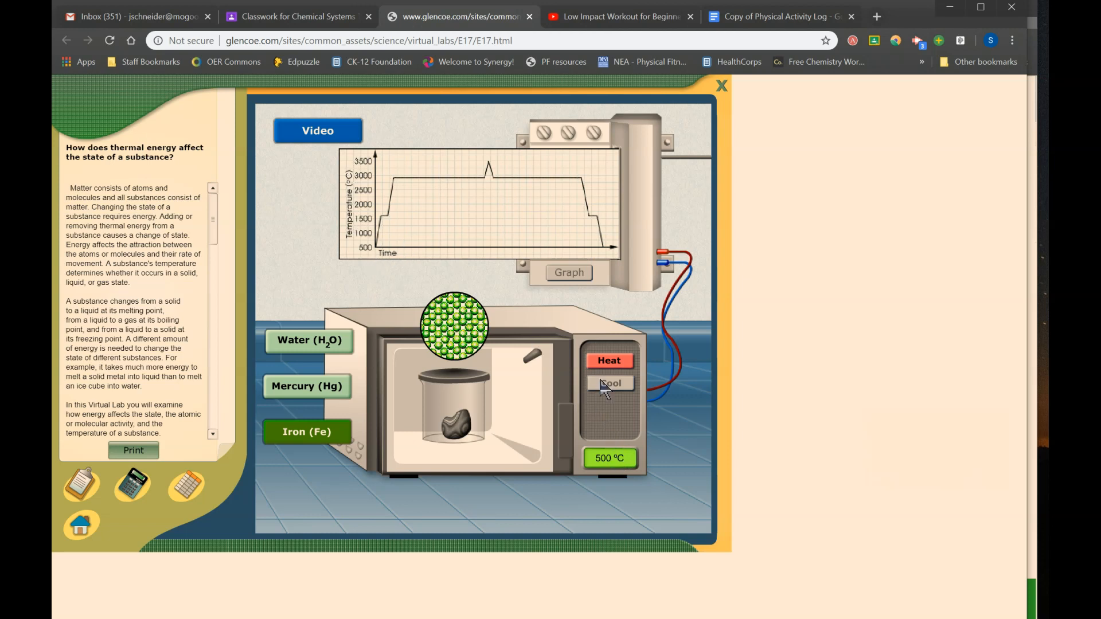
- Heat the solid iron again to its melting stage and look over the lab's background text
left_click(606, 361)
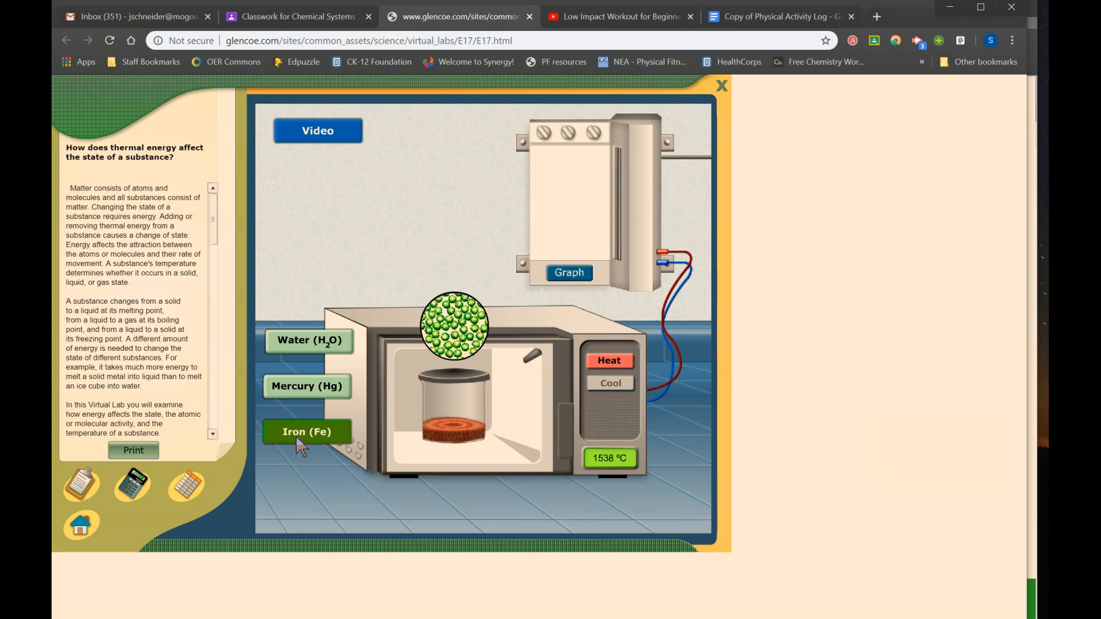
scroll(211, 264, "down", 3)
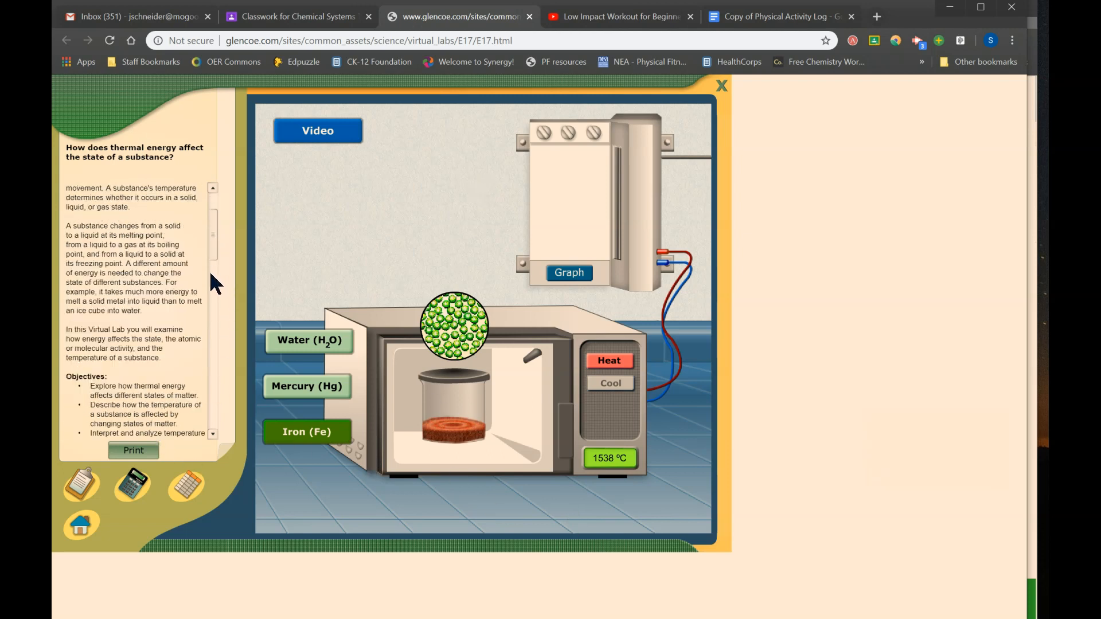
scroll(217, 227, "up", 3)
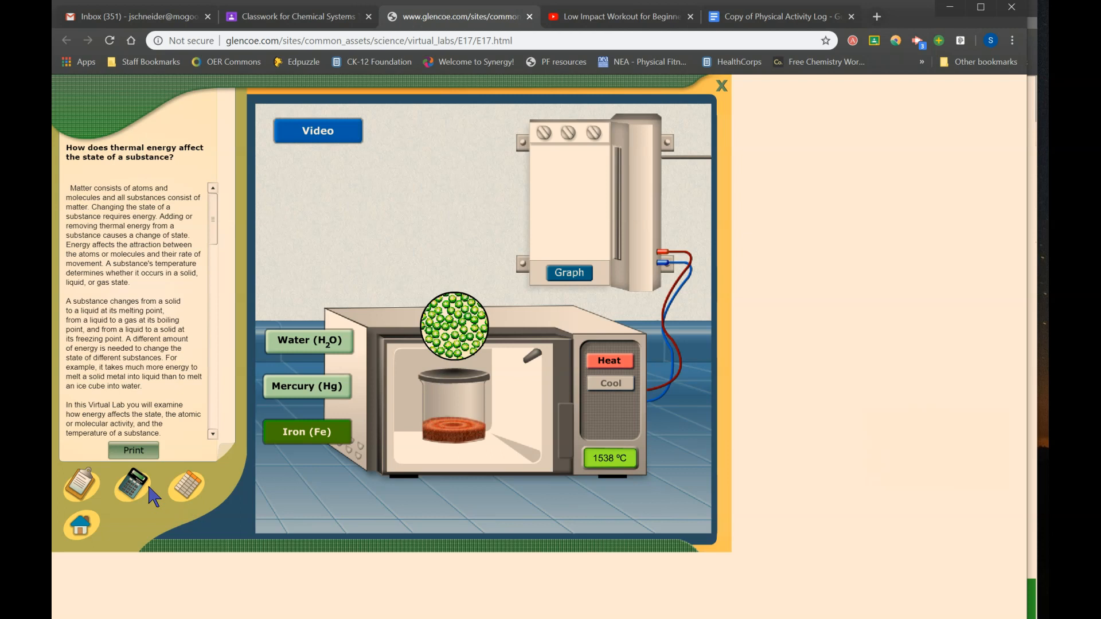
- Review the melting, boiling and freezing point columns of the Temperature Data table and close the table
left_click(188, 486)
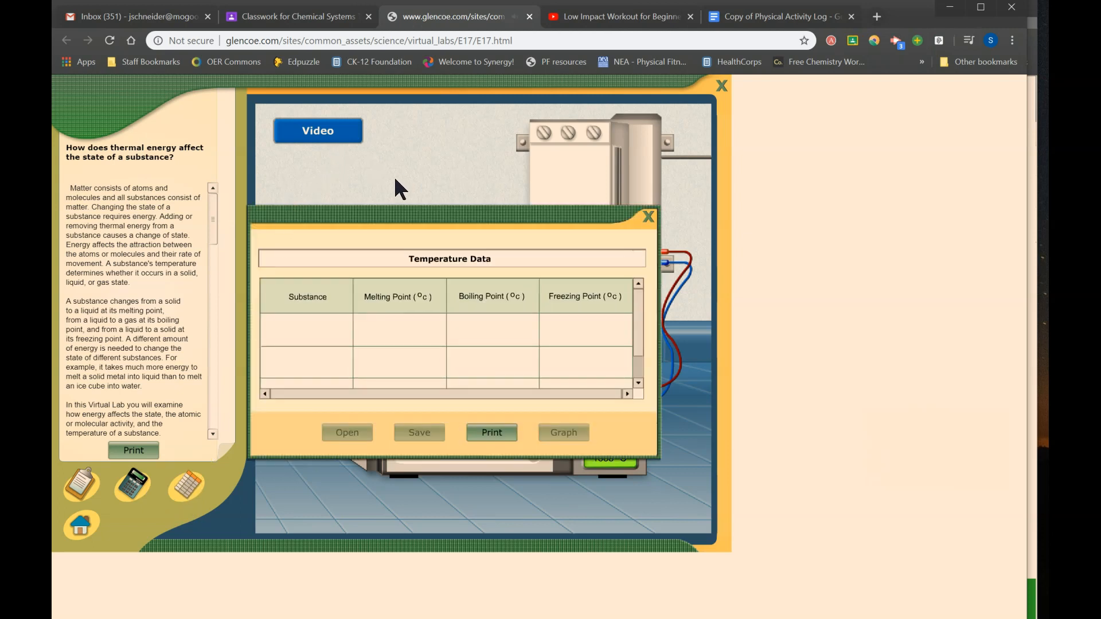
left_click(648, 218)
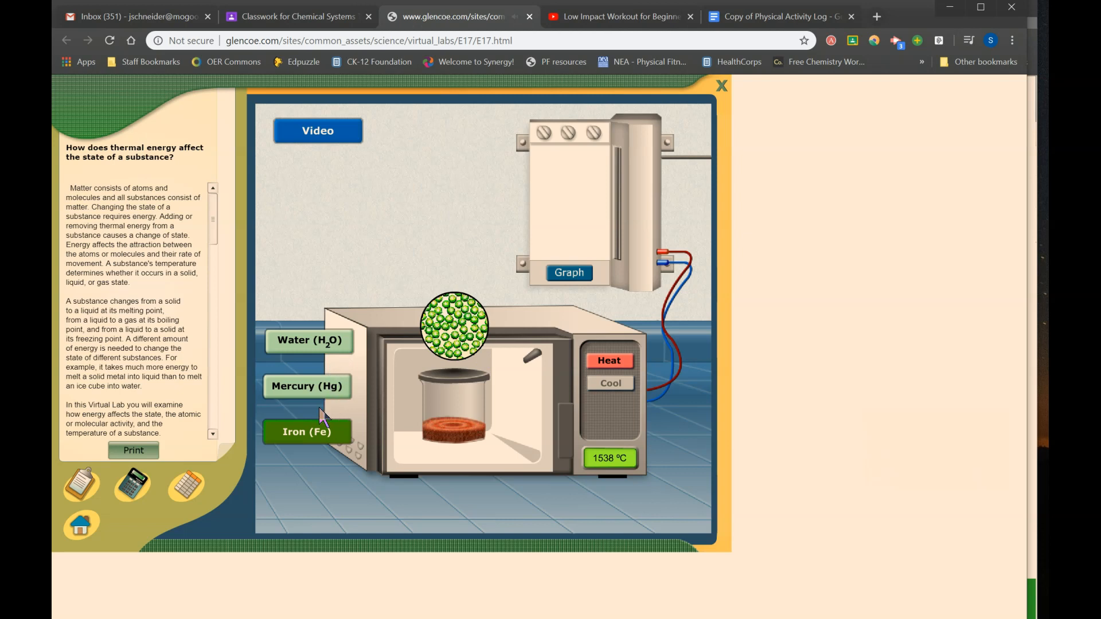
left_click(187, 486)
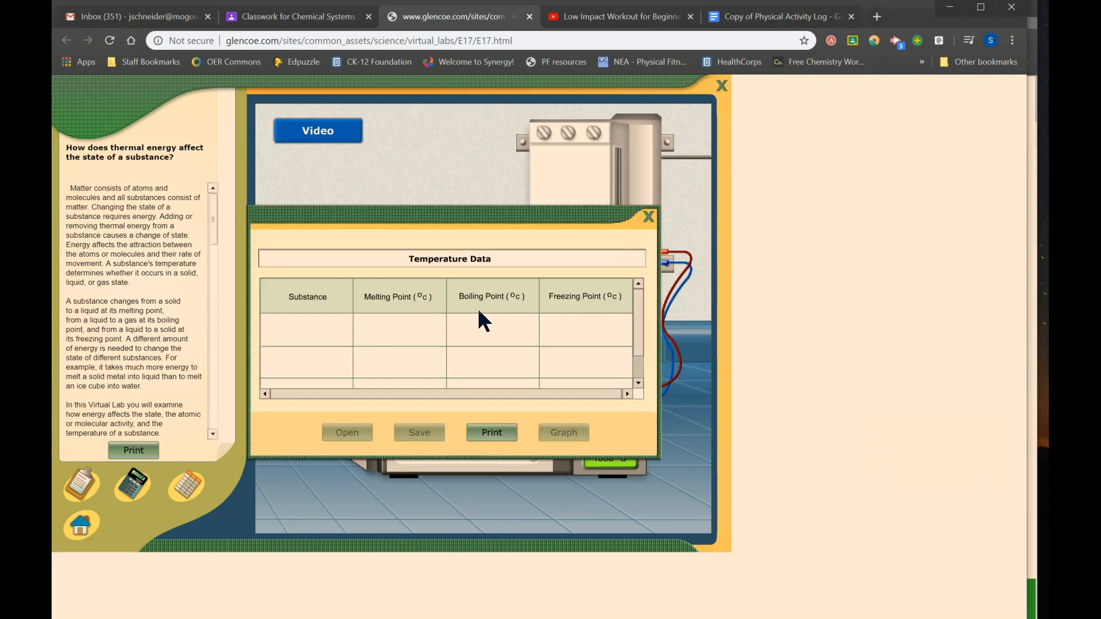
left_click(648, 217)
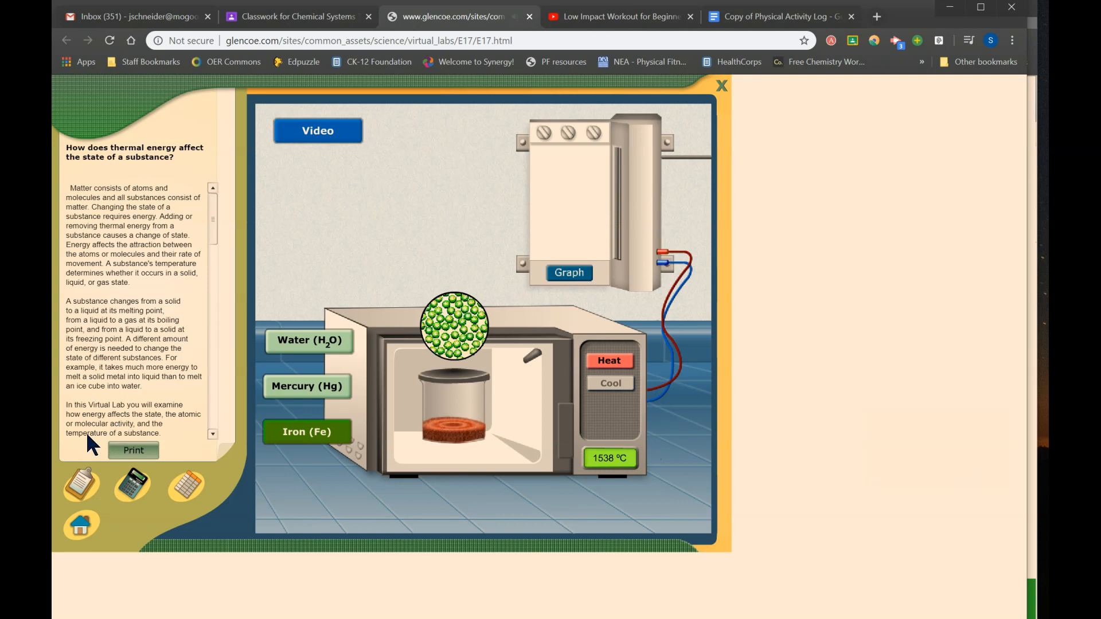
- Read journal questions 1 through 4 on predicting and describing how added heat affects the substance, and close the journal
left_click(84, 487)
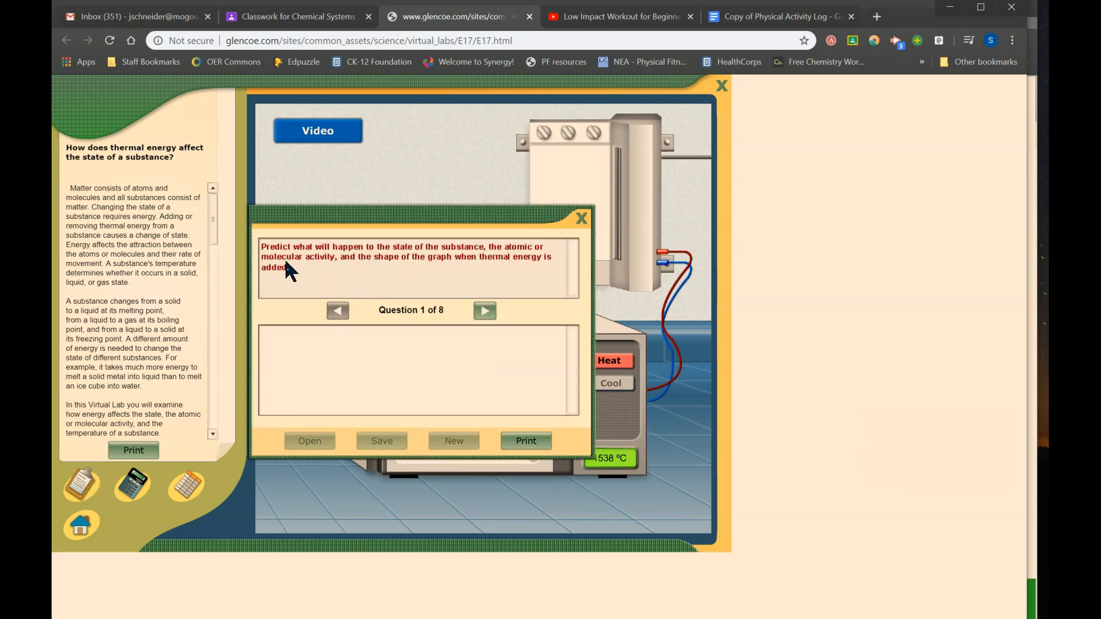
left_click(485, 312)
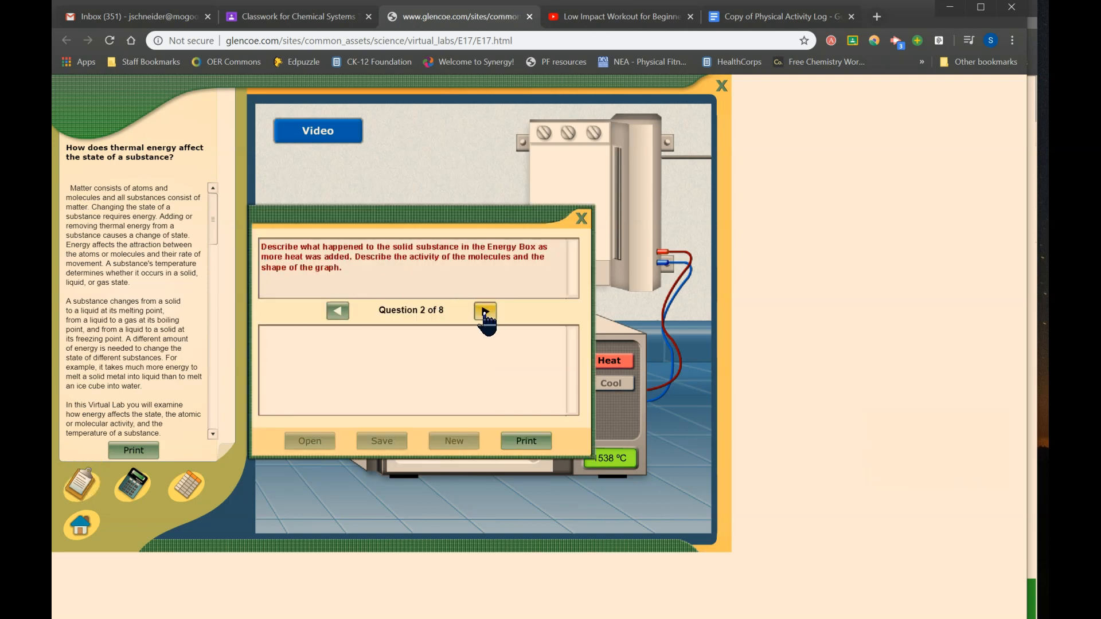
left_click(485, 311)
left_click(338, 312)
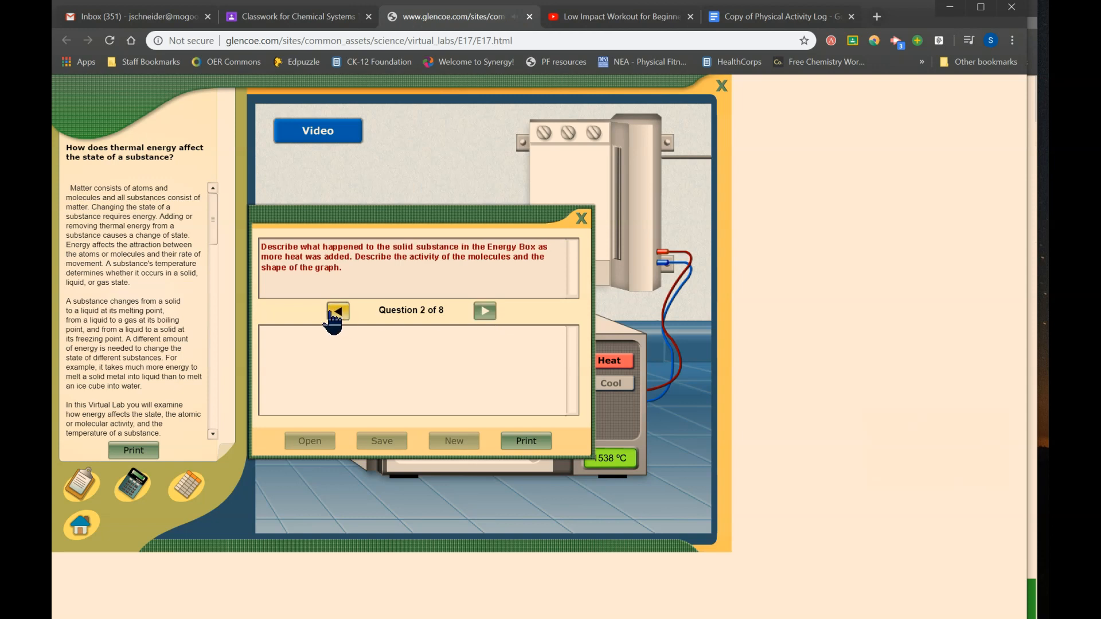
left_click(335, 312)
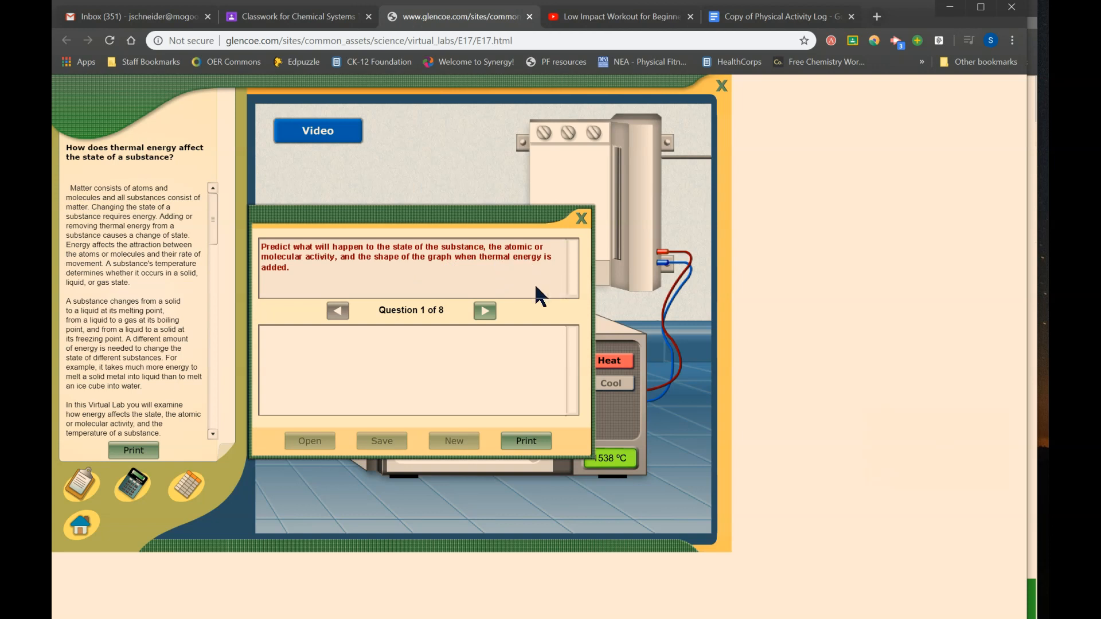
left_click(485, 311)
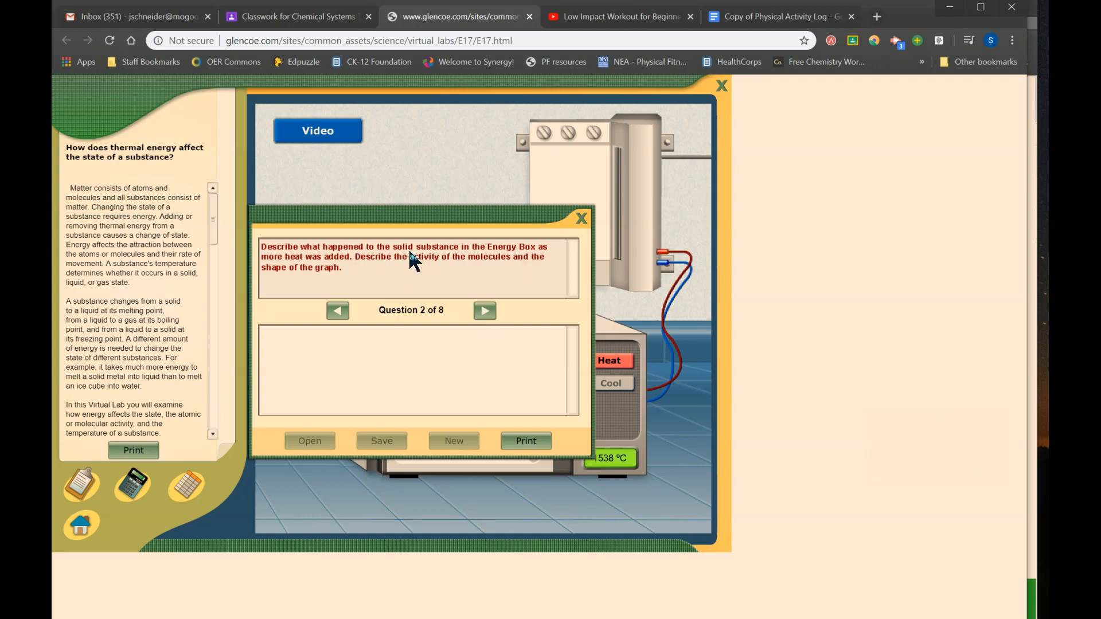
left_click(338, 312)
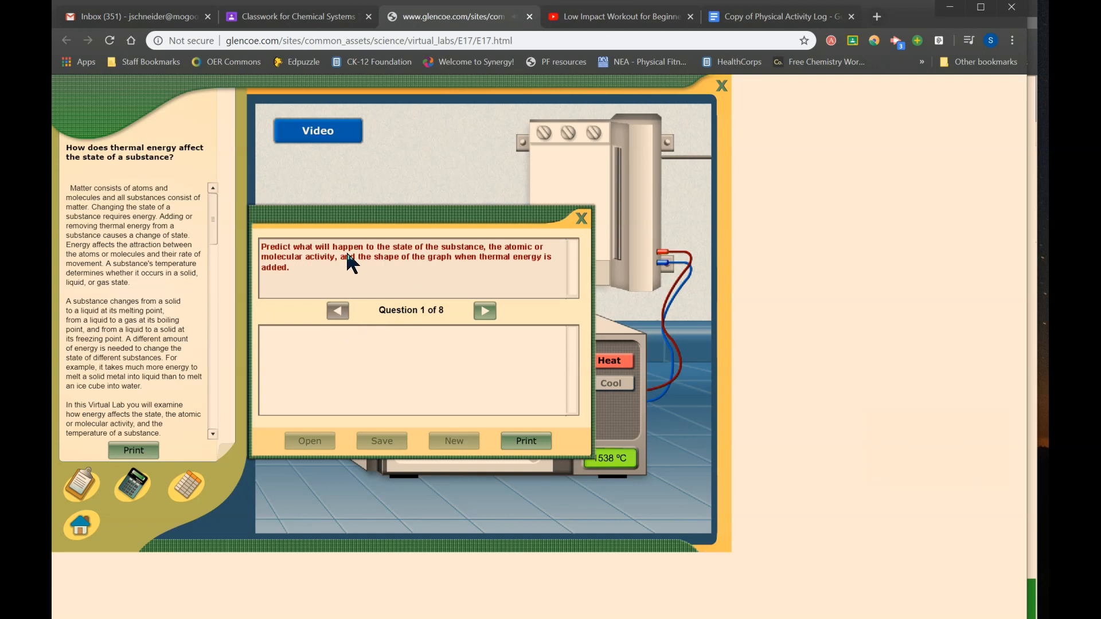
left_click(485, 311)
left_click(485, 311)
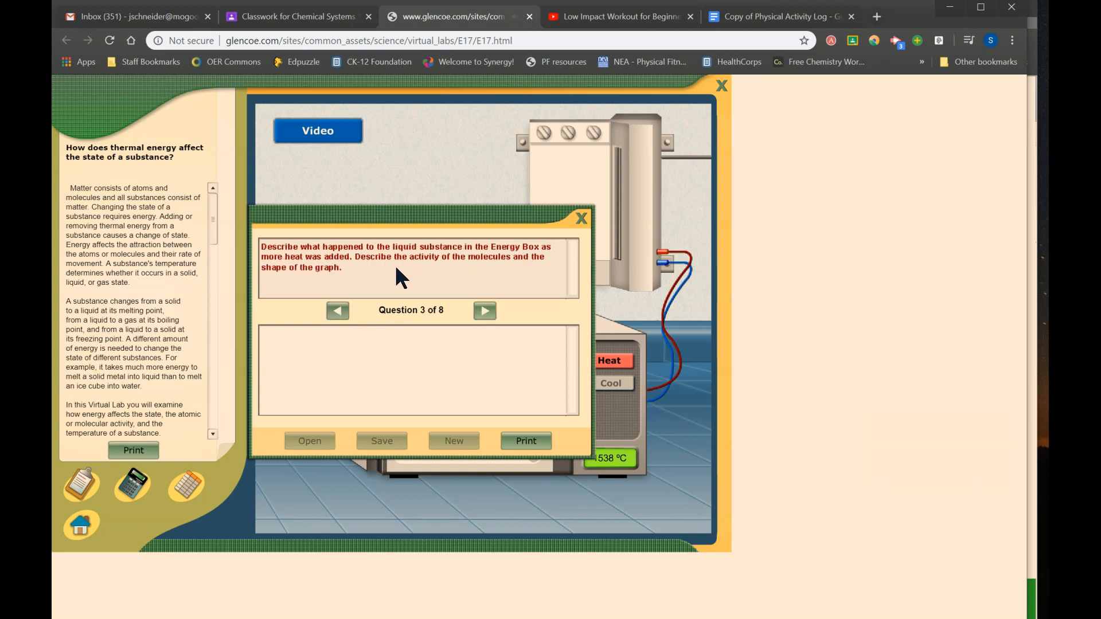
left_click(485, 314)
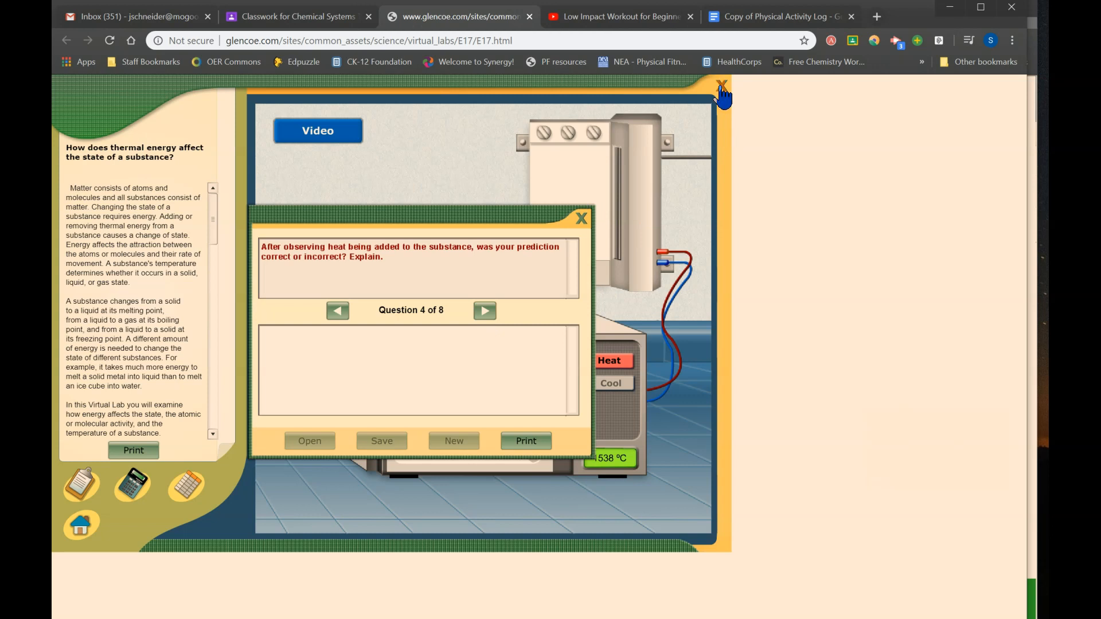
left_click(580, 217)
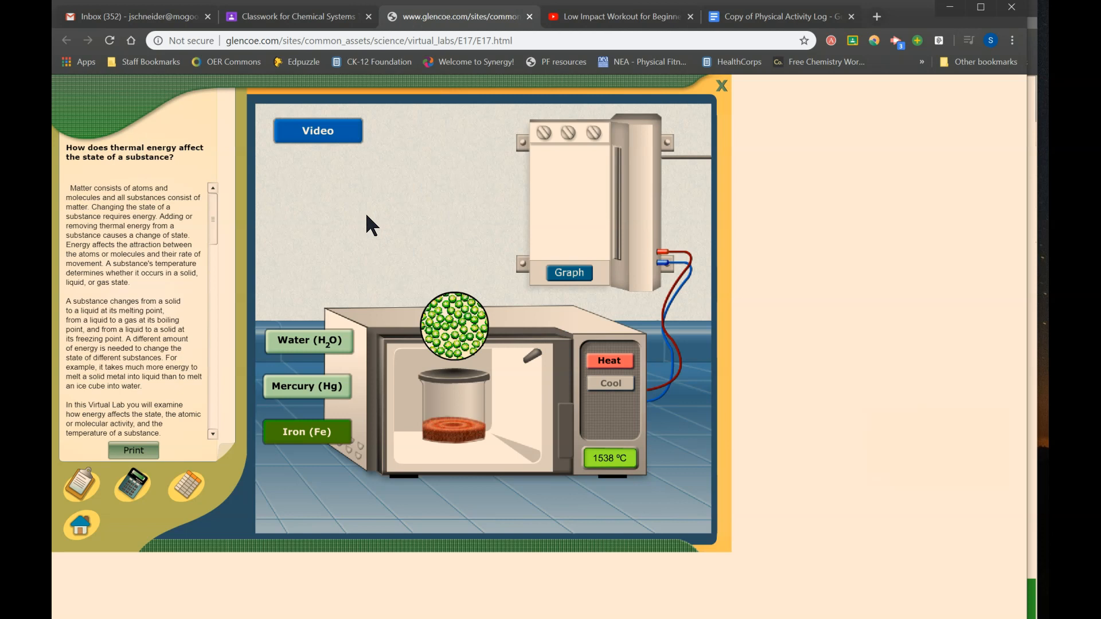
- Close the virtual lab page and collapse the Day 4 Lab assignment in the Google Classroom classwork list
left_click(530, 16)
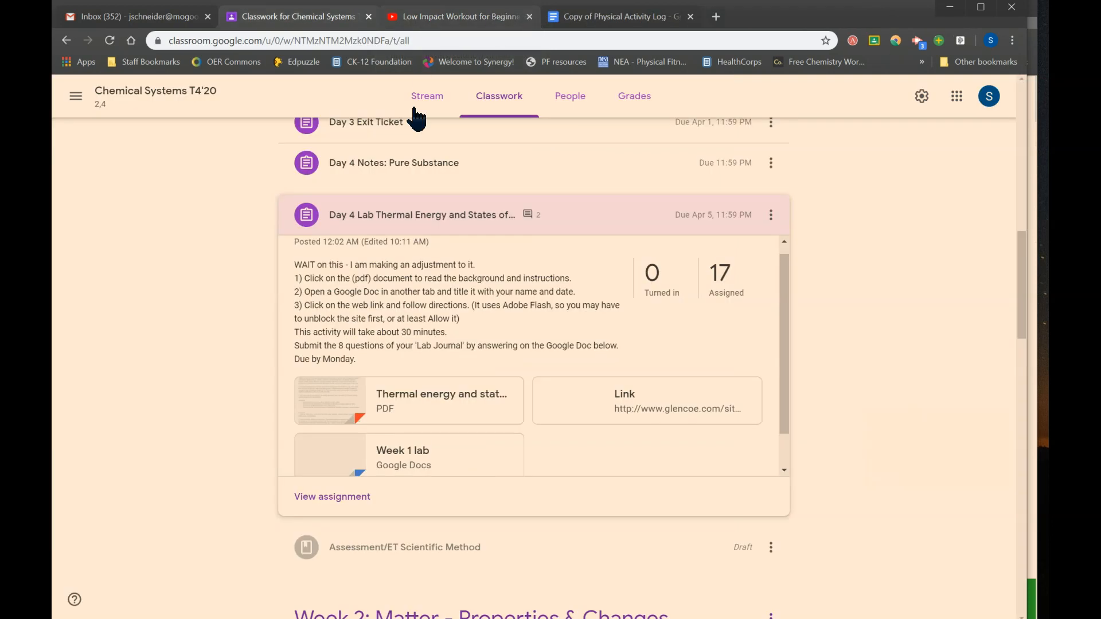
left_click(414, 215)
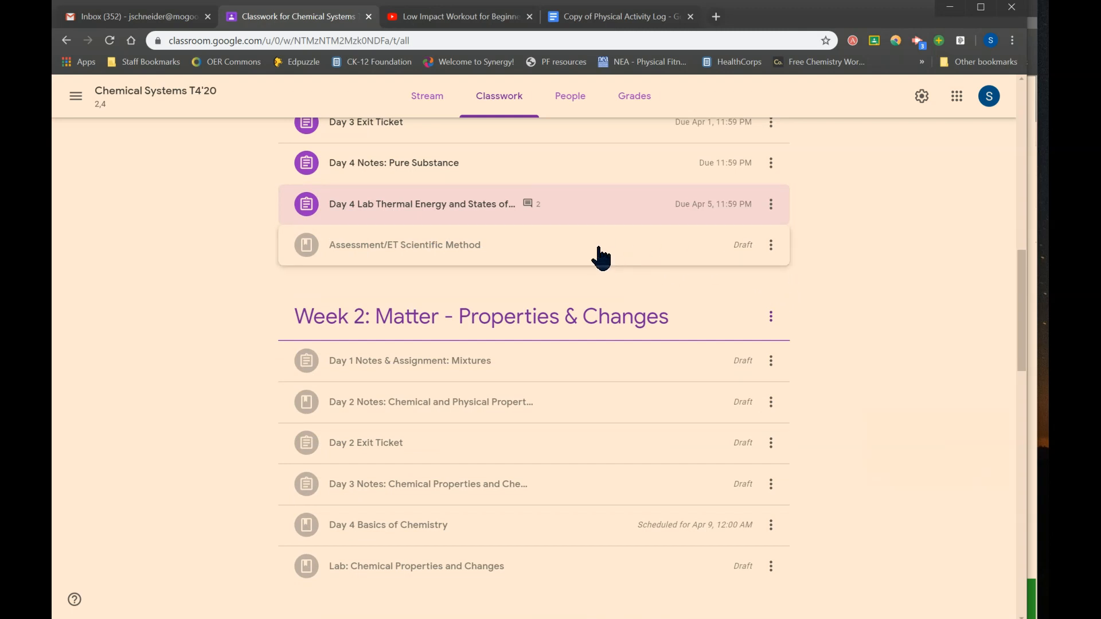
scroll(548, 282, "up", 13)
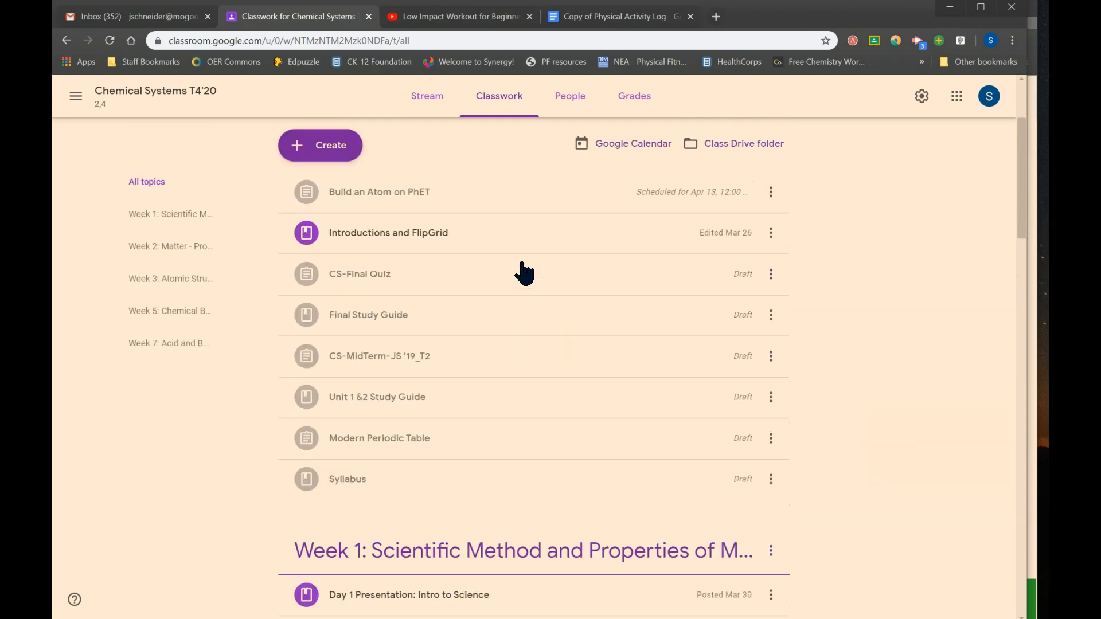